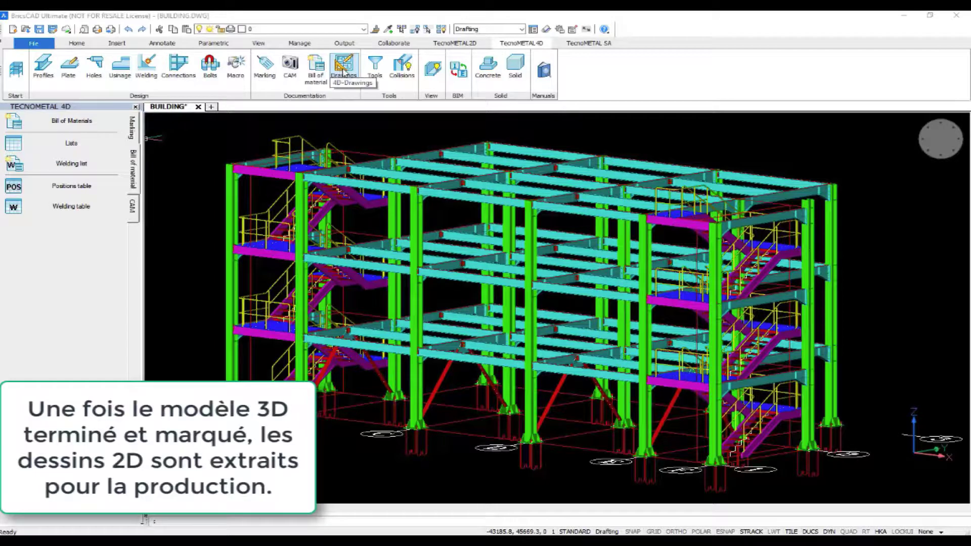
Show the Documents tools under the Drawings tab of the TecnoMETAL panel
click(342, 73)
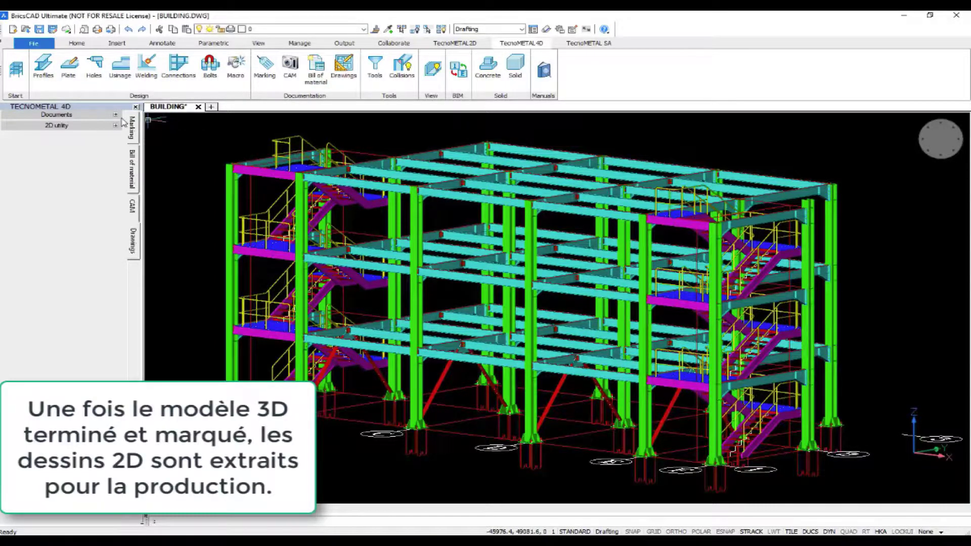
click(116, 114)
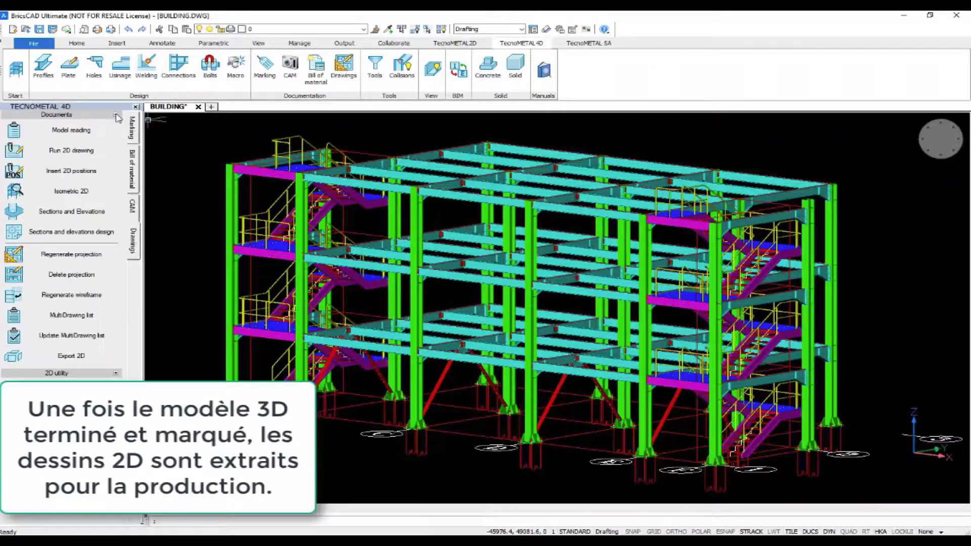
Run Model reading, browse the Pos. list, then switch to the Marks list
click(57, 135)
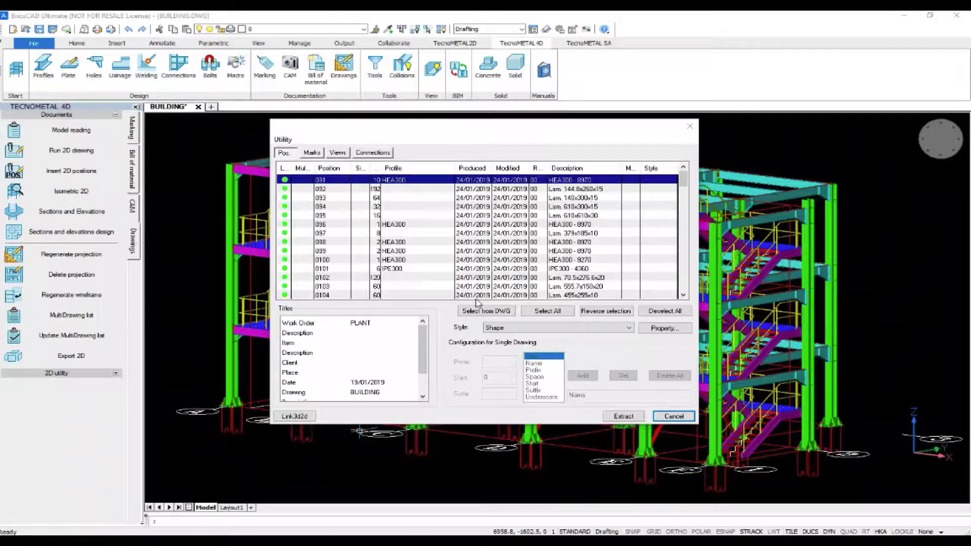
scroll(534, 226, down, 4)
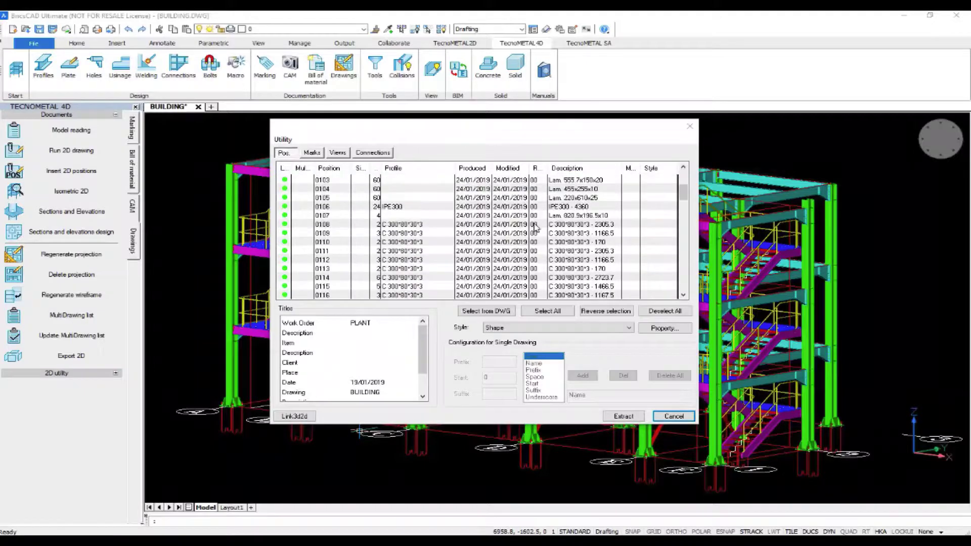
scroll(535, 226, down, 4)
scroll(535, 227, down, 4)
scroll(534, 226, down, 4)
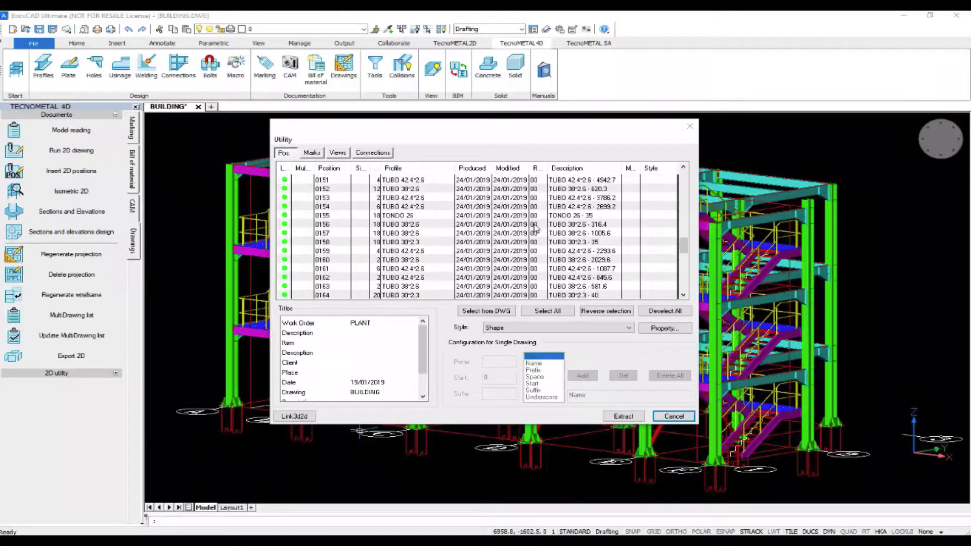
scroll(535, 227, down, 12)
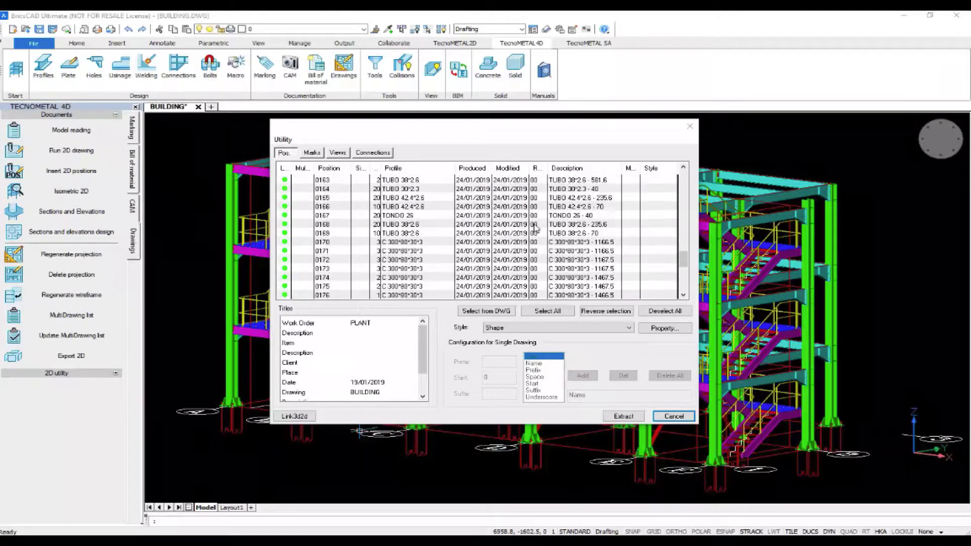
click(313, 153)
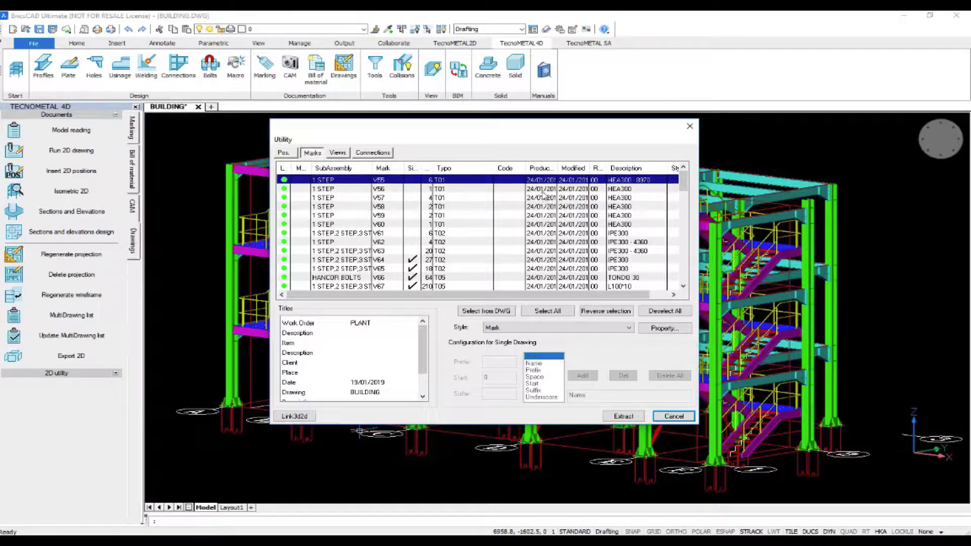
Sort marks by Typo and extract V55–V60 with the Column_horizontal style
click(450, 168)
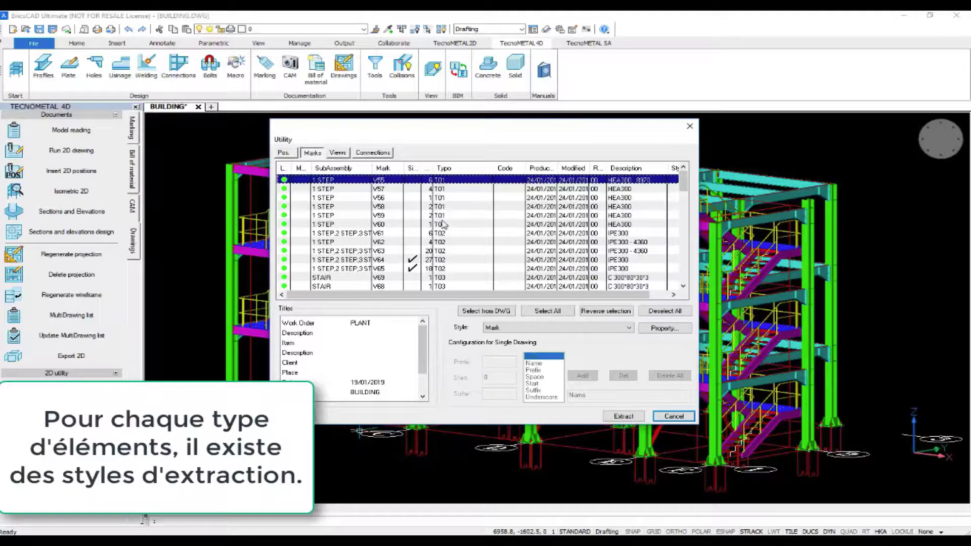
shift+click(443, 225)
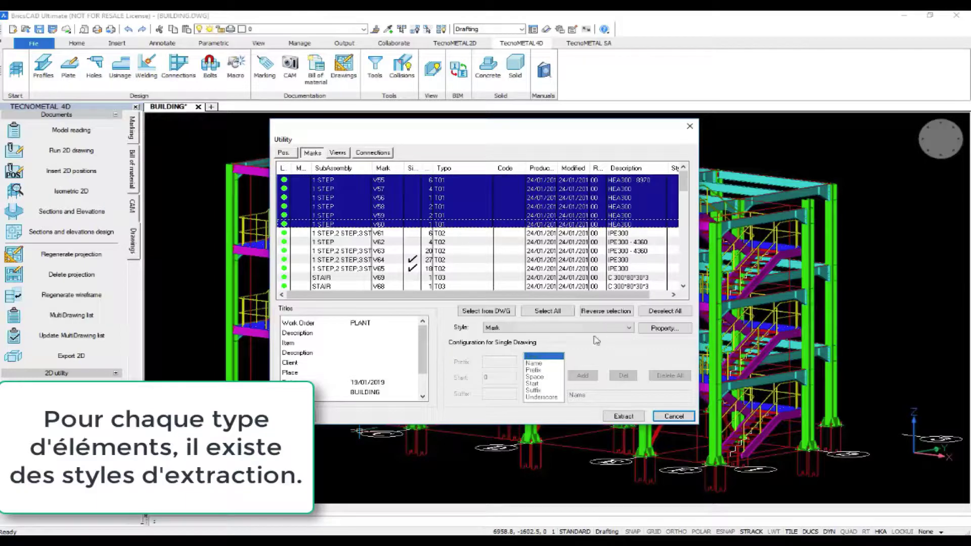
click(627, 328)
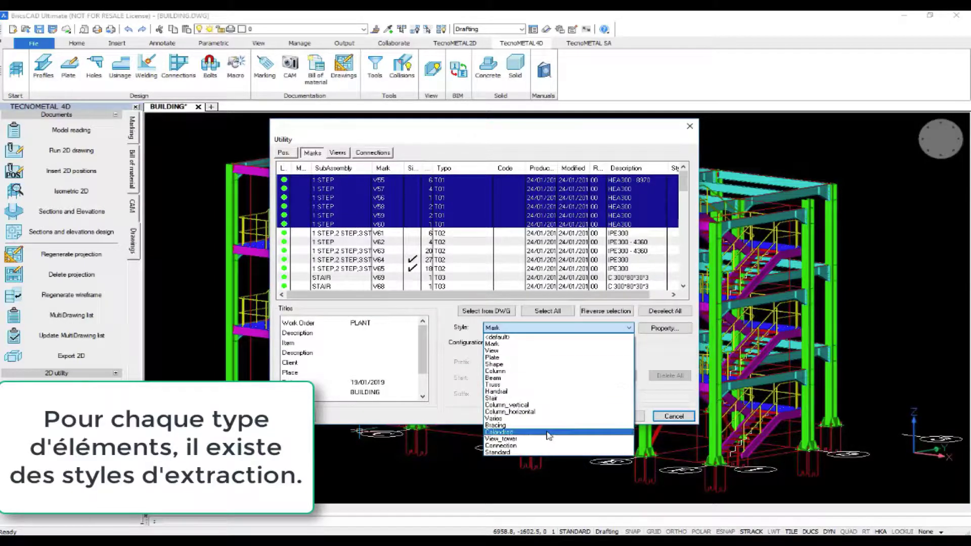
click(518, 412)
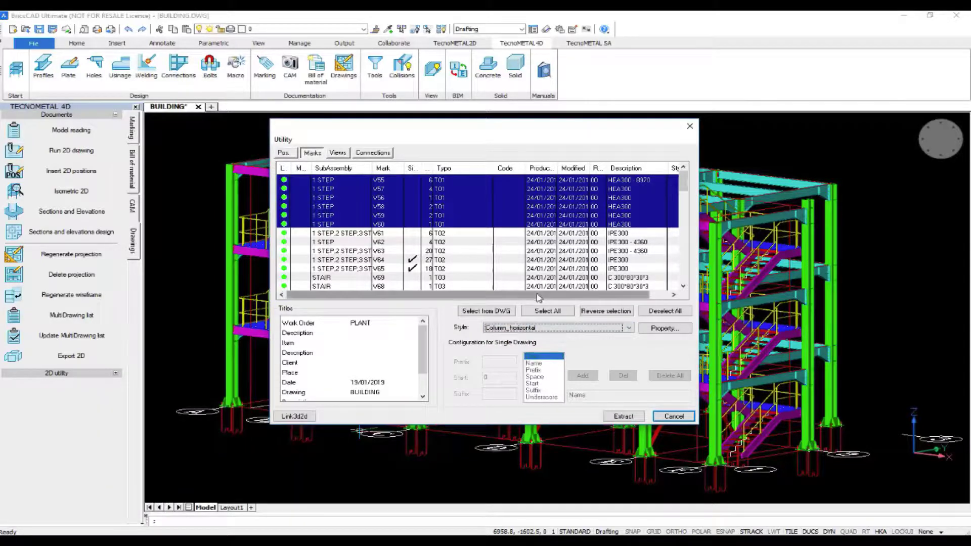
click(630, 417)
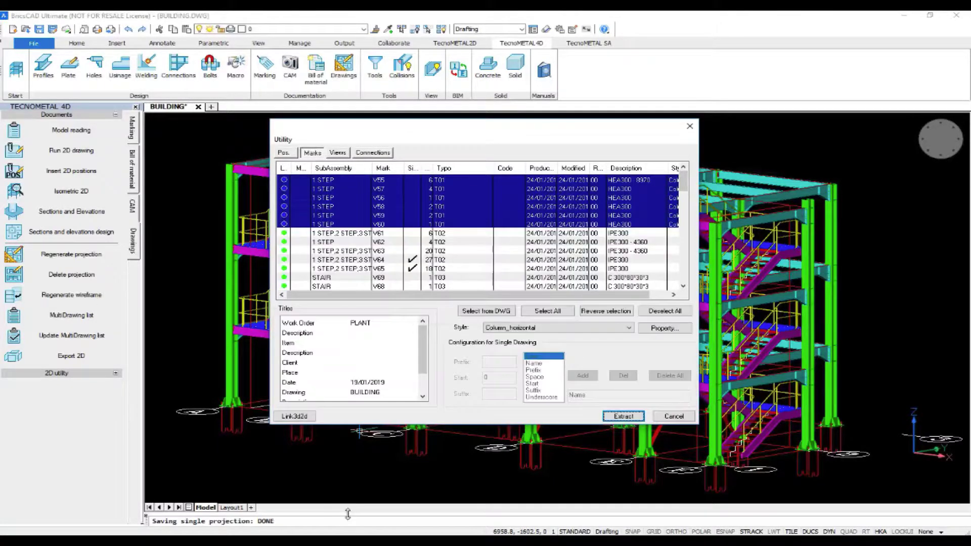
Extract marks V61–V65 with the Beam style, then begin a new selection at V69
click(512, 235)
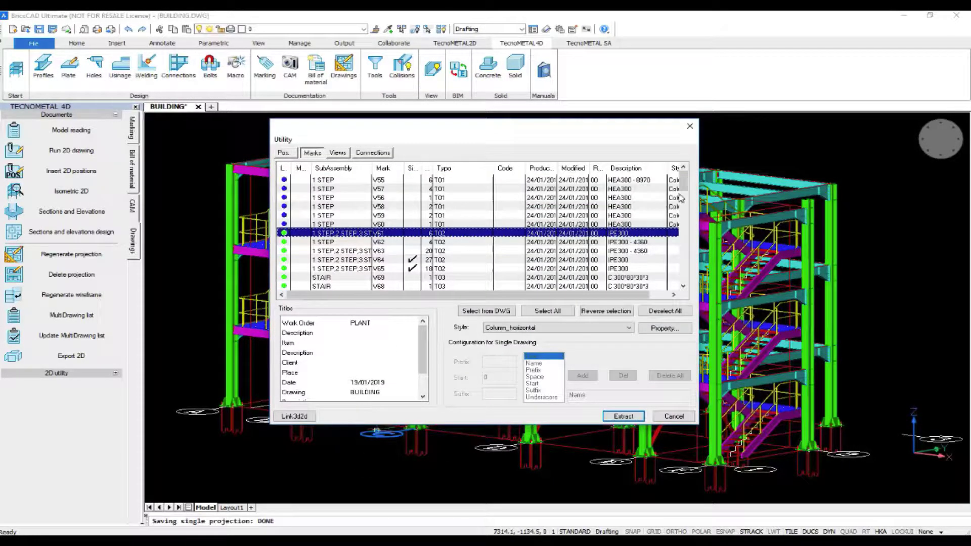
drag(683, 182, 685, 195)
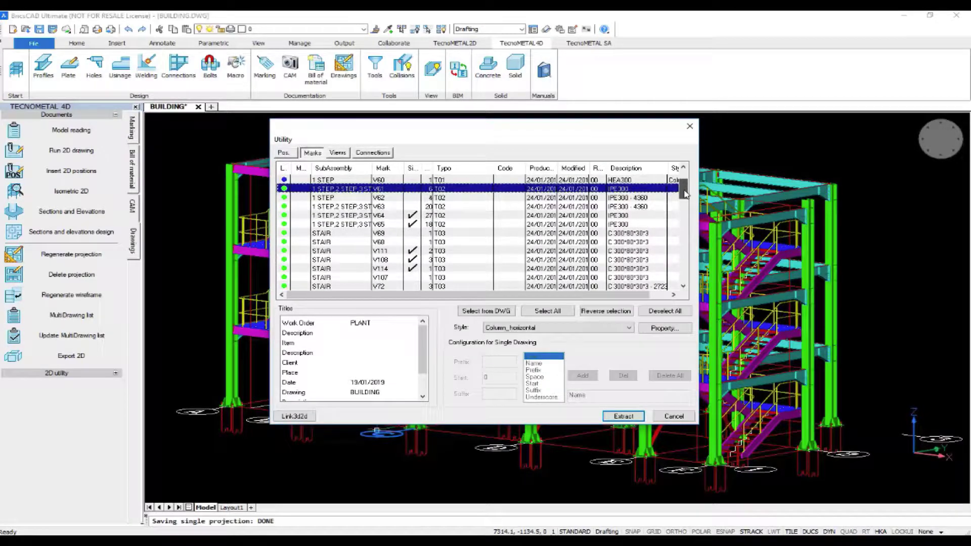
shift+click(445, 225)
click(629, 328)
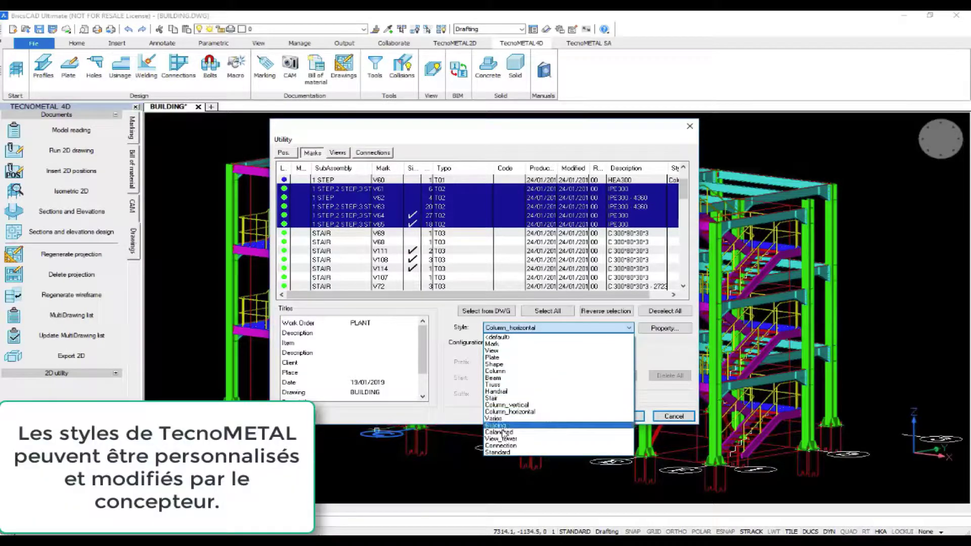
click(498, 378)
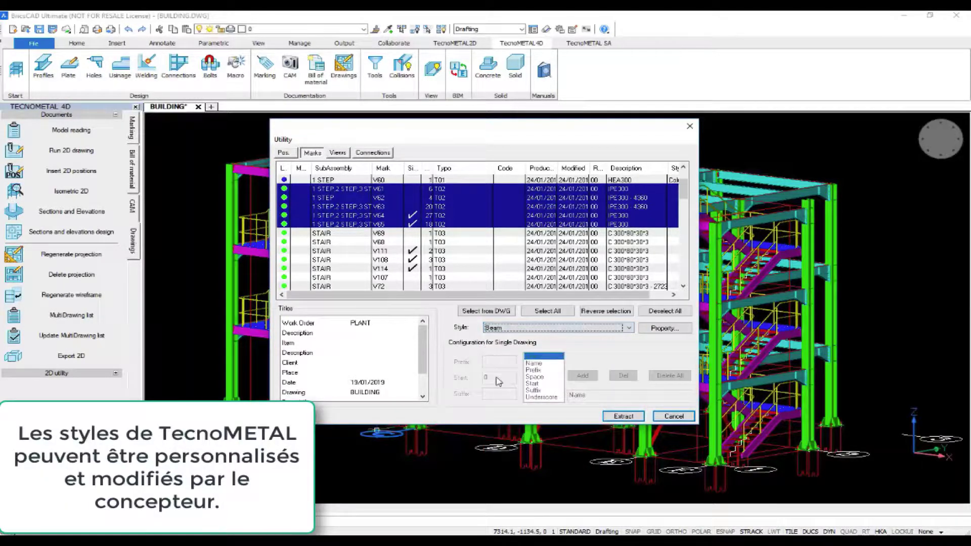
click(630, 418)
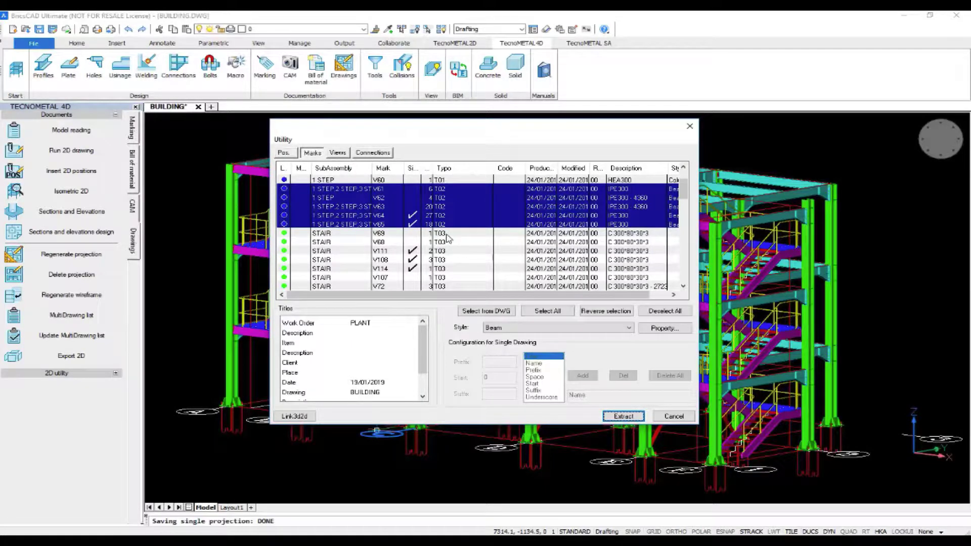
click(448, 234)
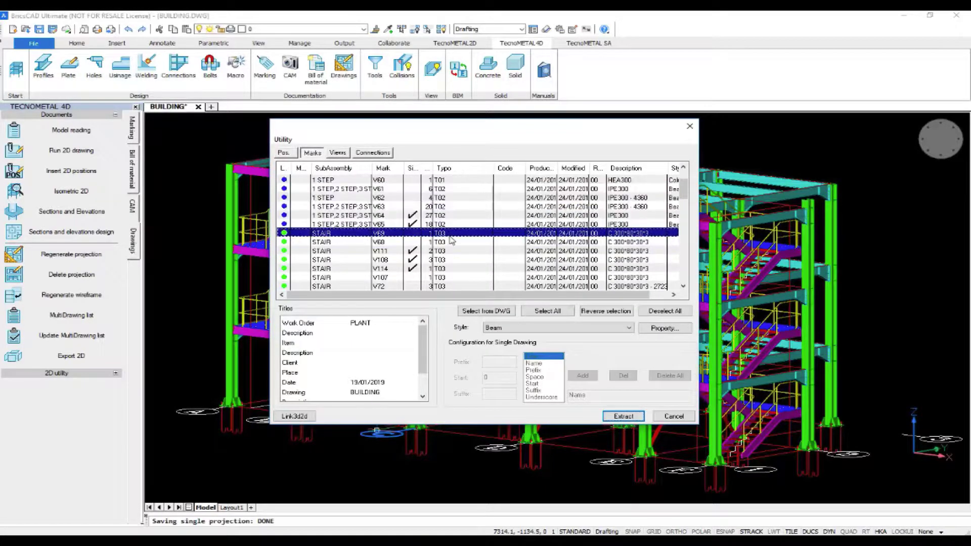
Select the STAIR channel marks through V101 and extract them with the Stair style
click(685, 222)
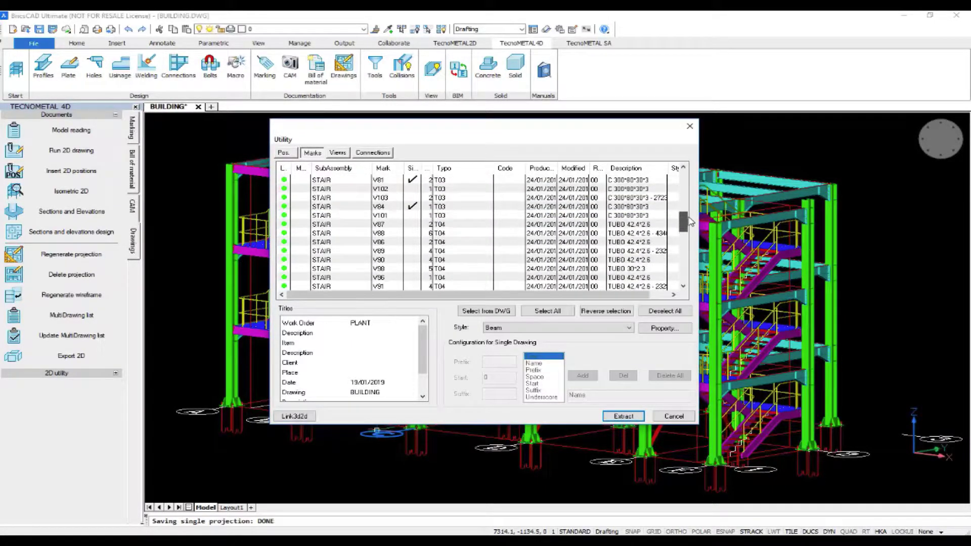
scroll(605, 225, up, 1)
shift+click(452, 242)
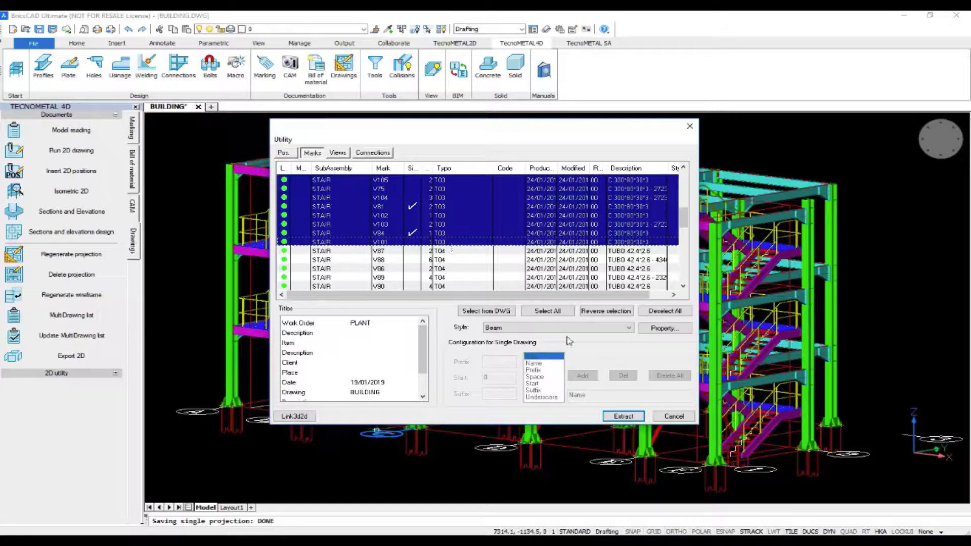
click(628, 328)
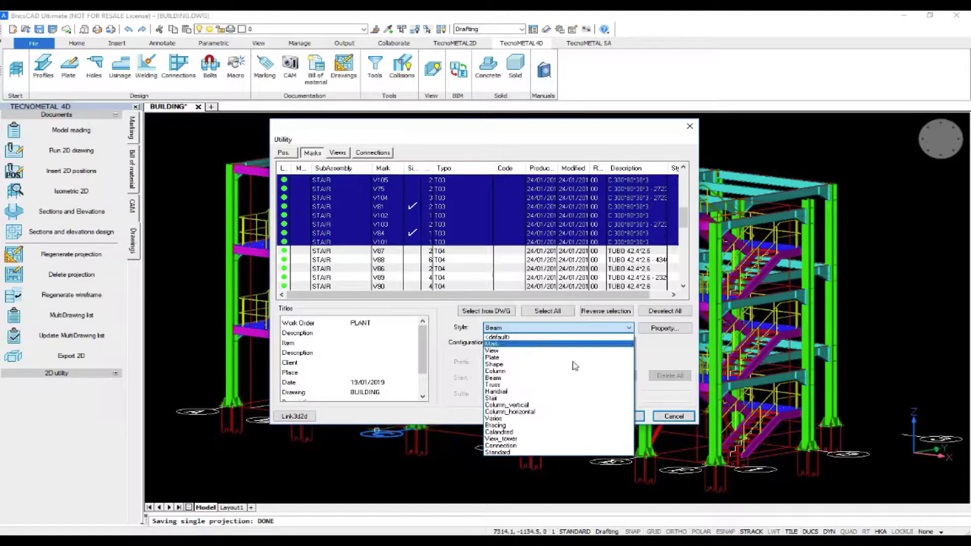
click(493, 398)
click(627, 416)
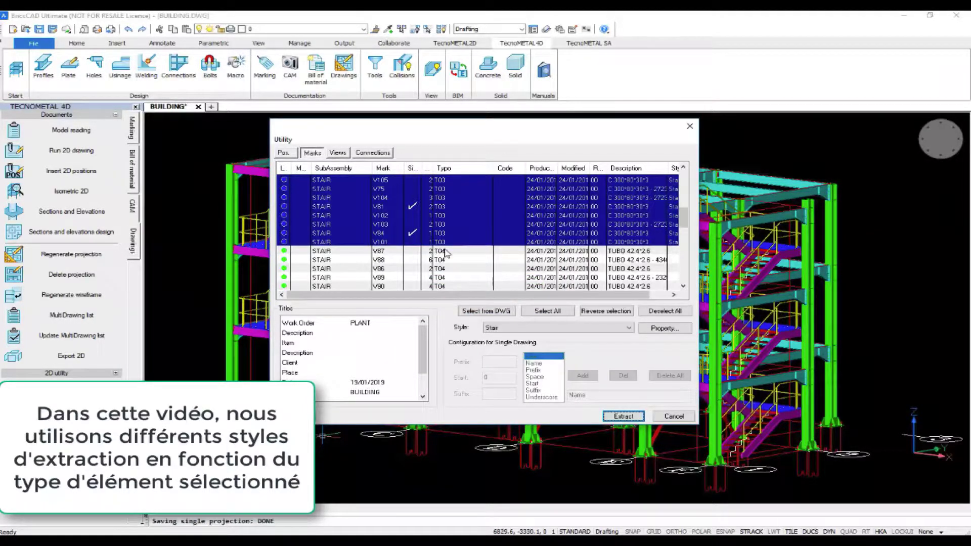
Select STAIR tube marks V94 through V116 and extract them with the Handrail style
click(446, 251)
drag(683, 221, 683, 255)
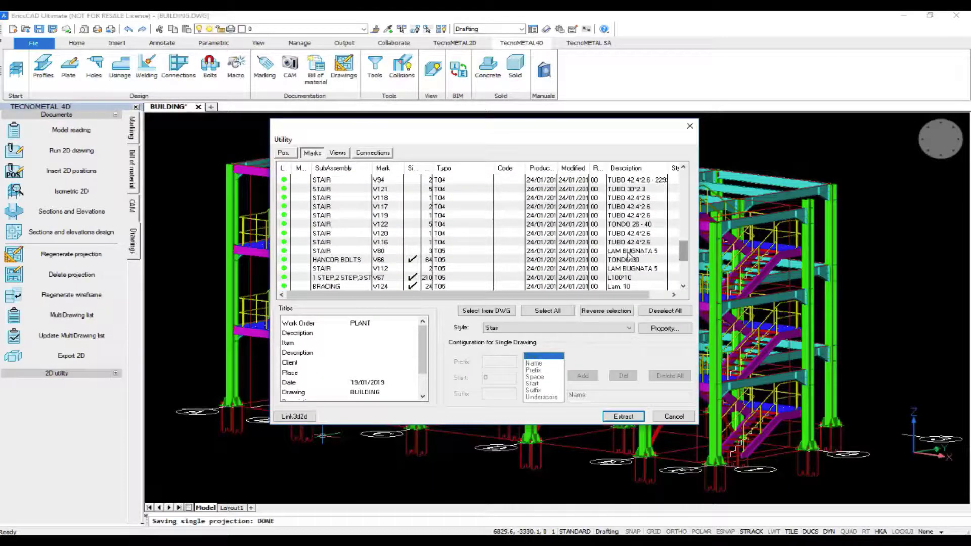
shift+click(440, 245)
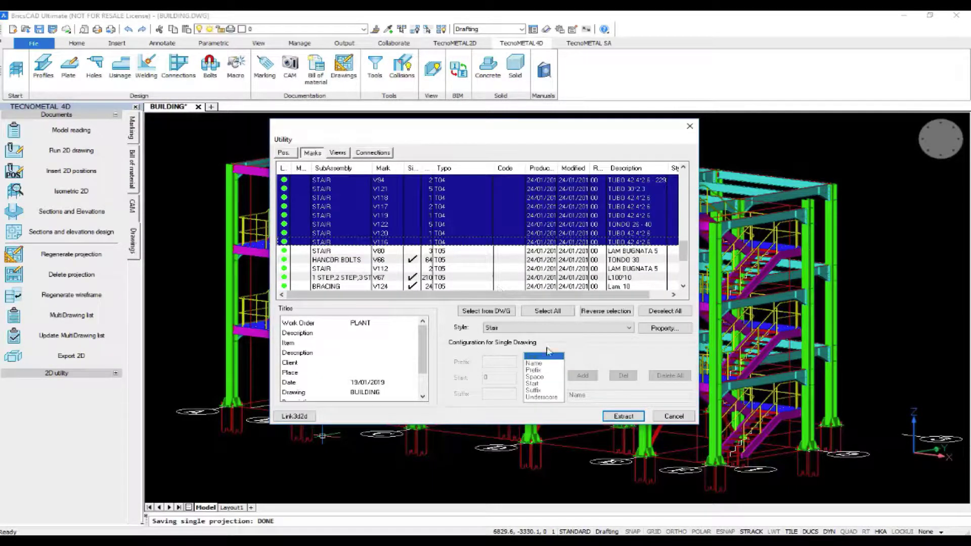
click(629, 328)
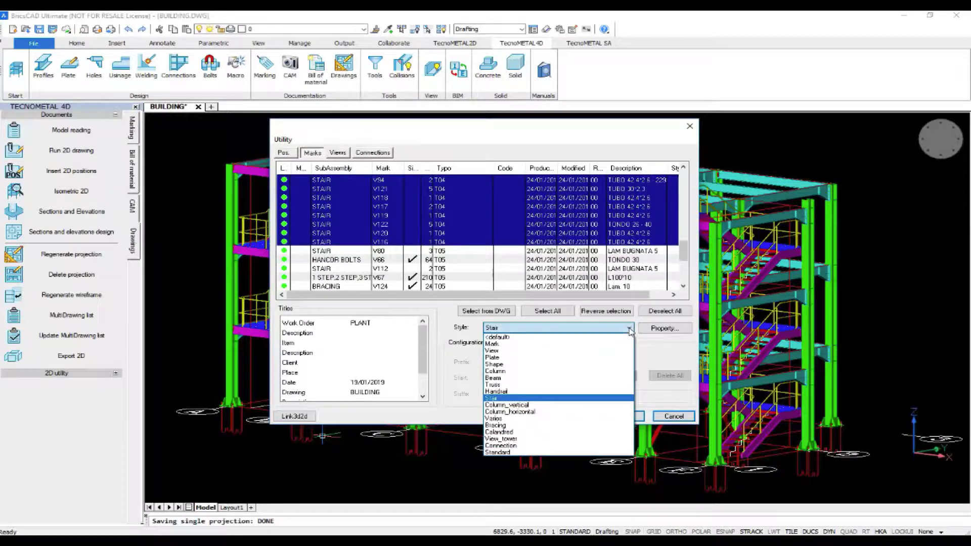
click(510, 392)
click(629, 419)
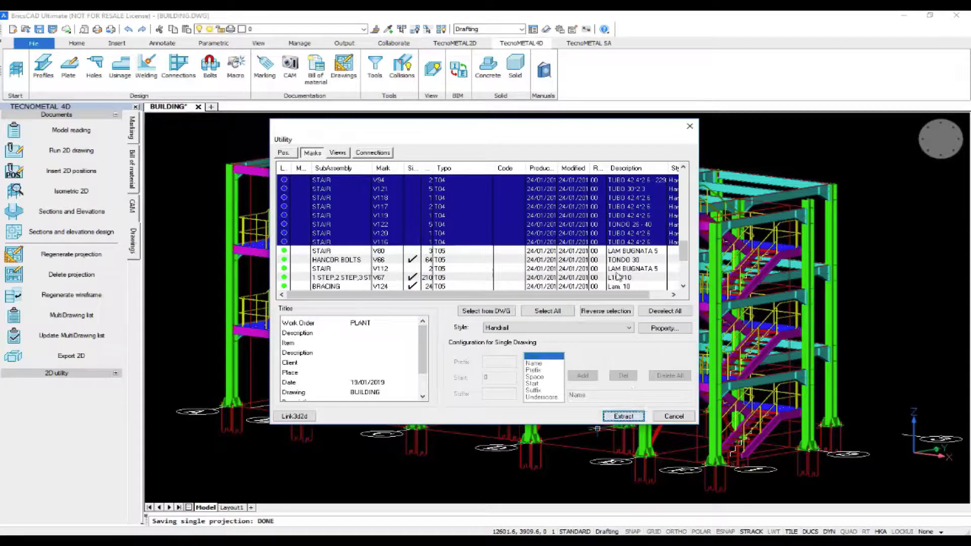
Select all remaining marks and extract them with the Varies style
click(434, 259)
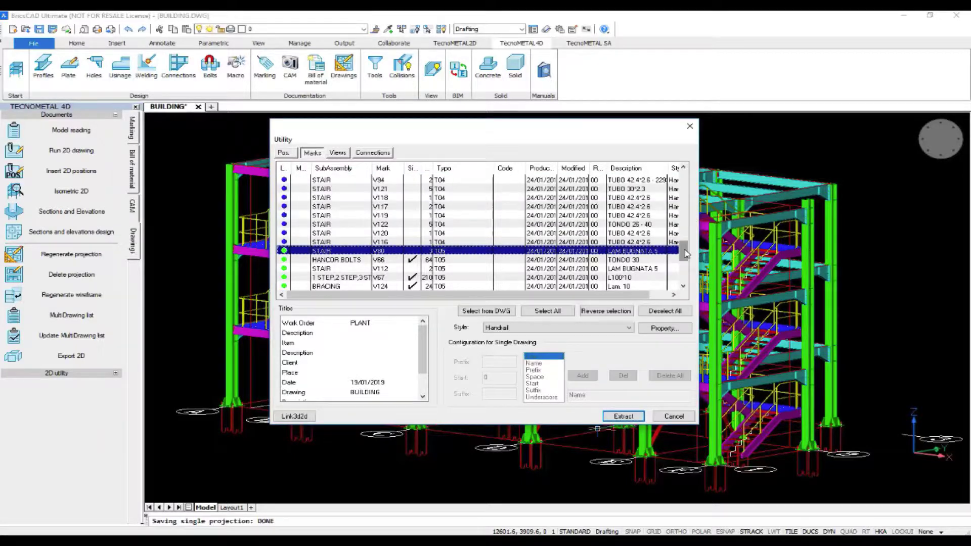
drag(689, 253, 690, 279)
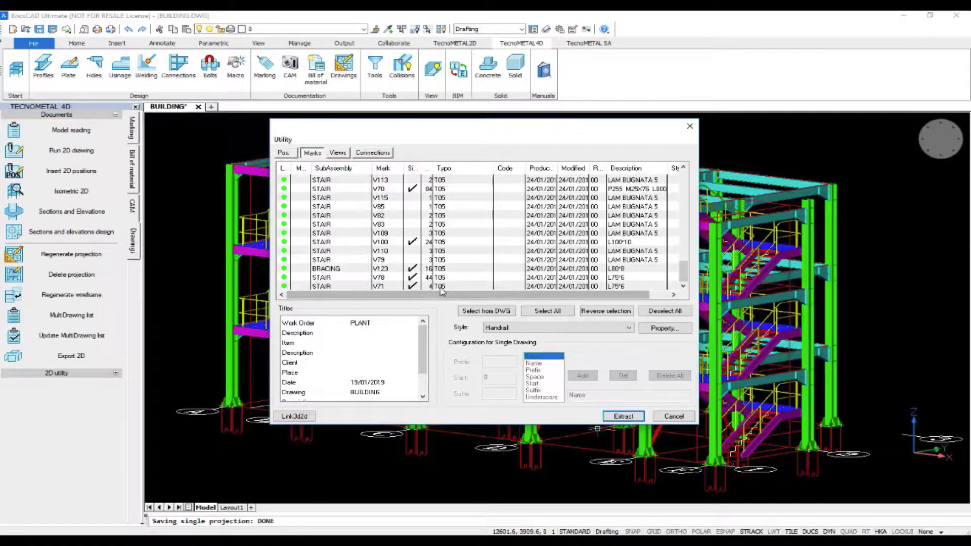
key(ctrl+a)
click(629, 328)
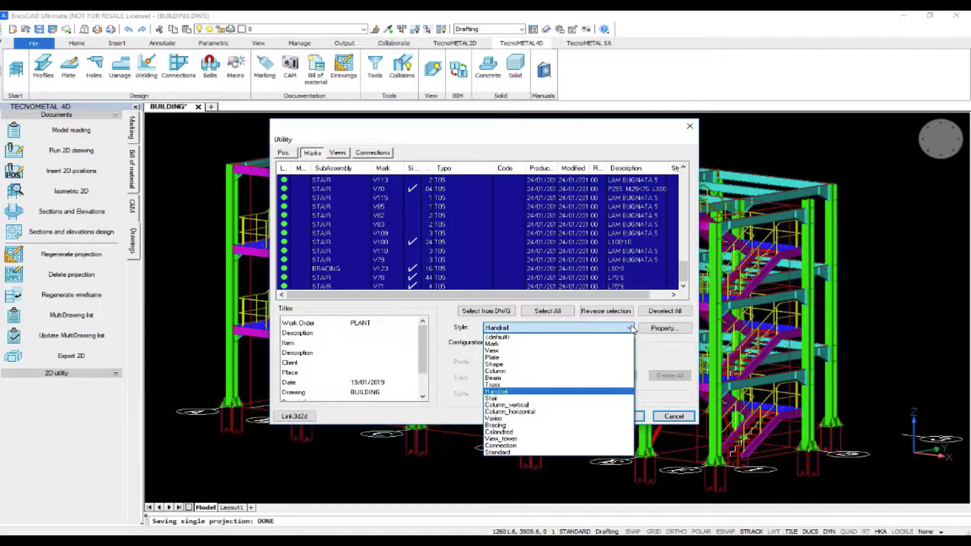
click(509, 419)
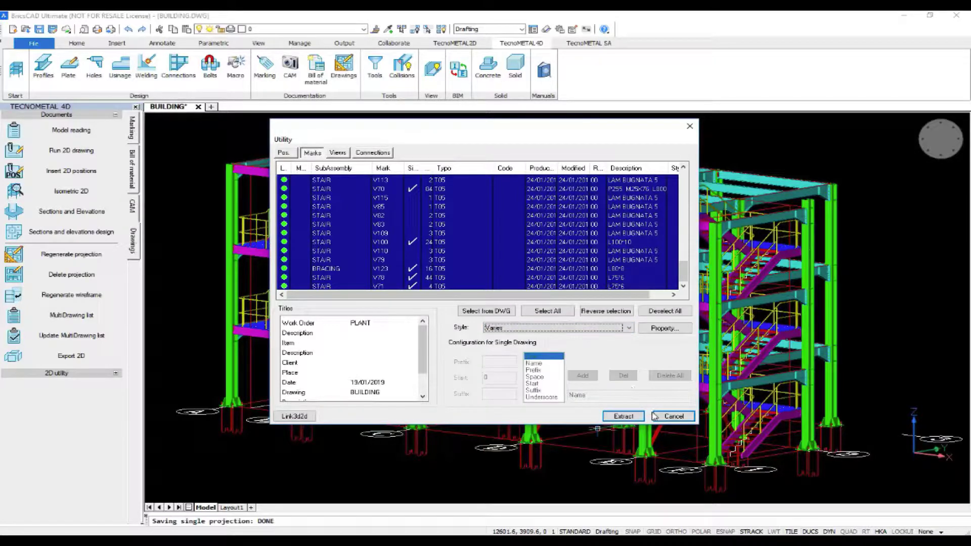
click(625, 416)
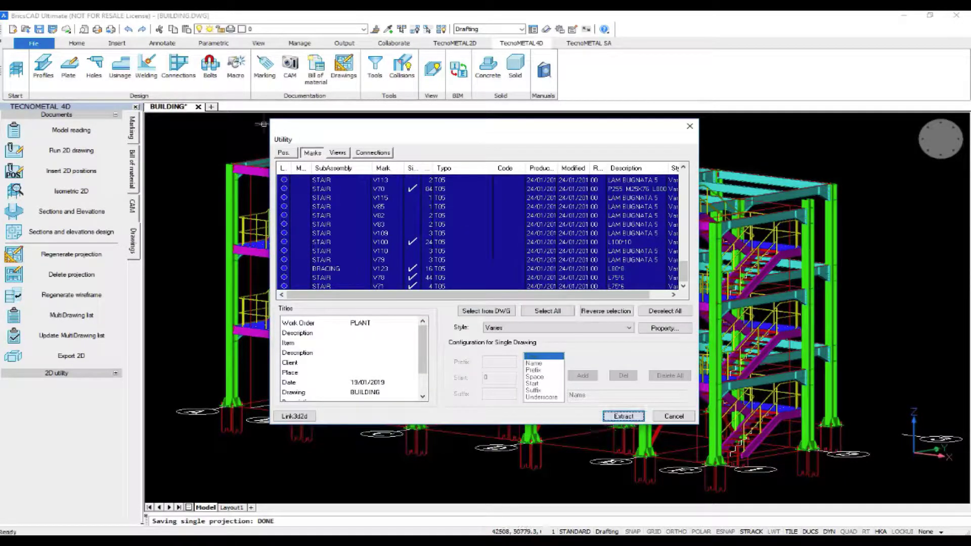
Close the extraction utility and open the __BASE__ drawing from 2d_building.tec
click(660, 417)
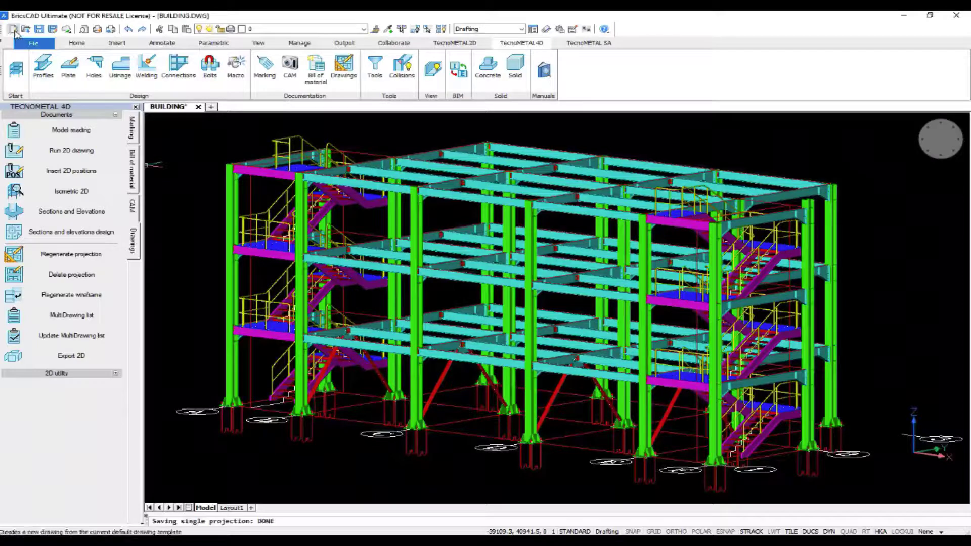
click(14, 30)
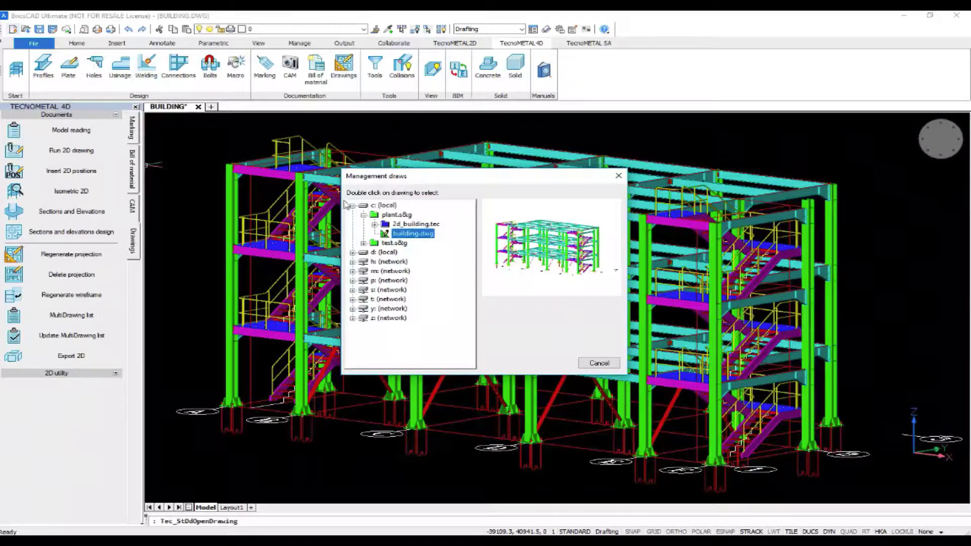
click(375, 224)
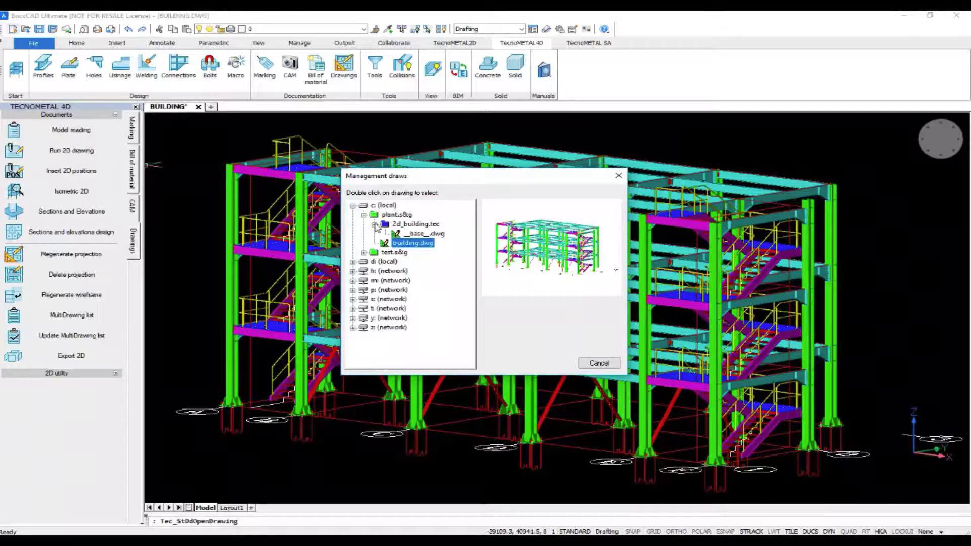
click(423, 234)
double_click(421, 235)
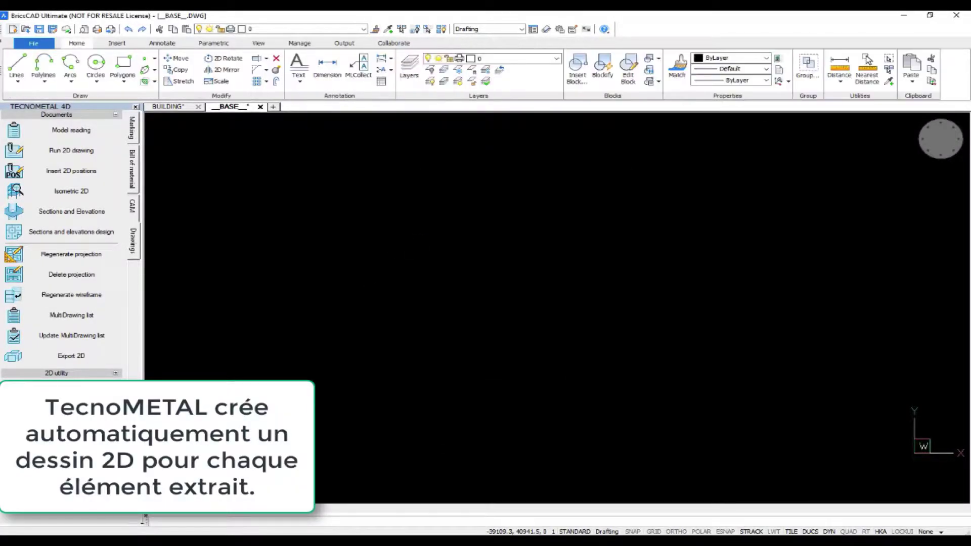
Run 2D drawing generation on all marks, then close the generation window
click(84, 153)
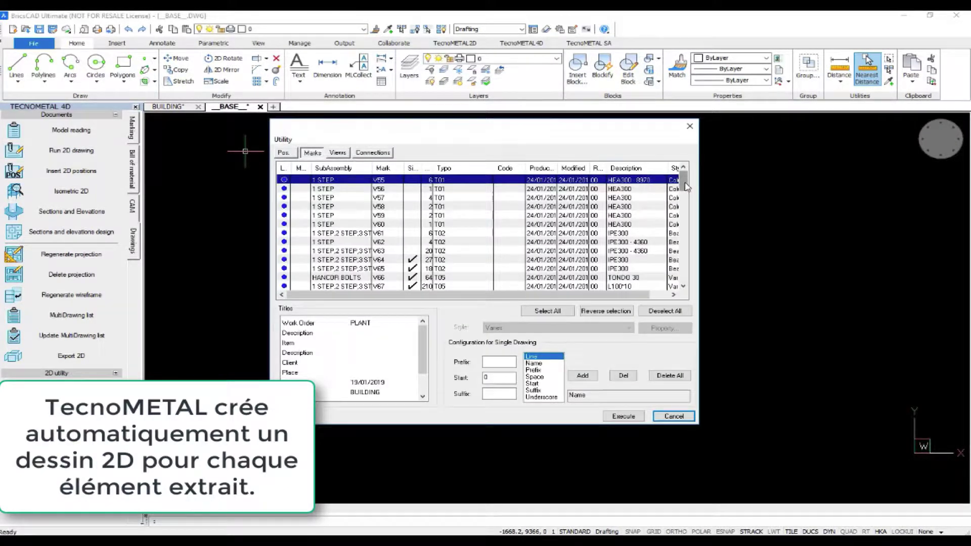
drag(683, 182, 685, 301)
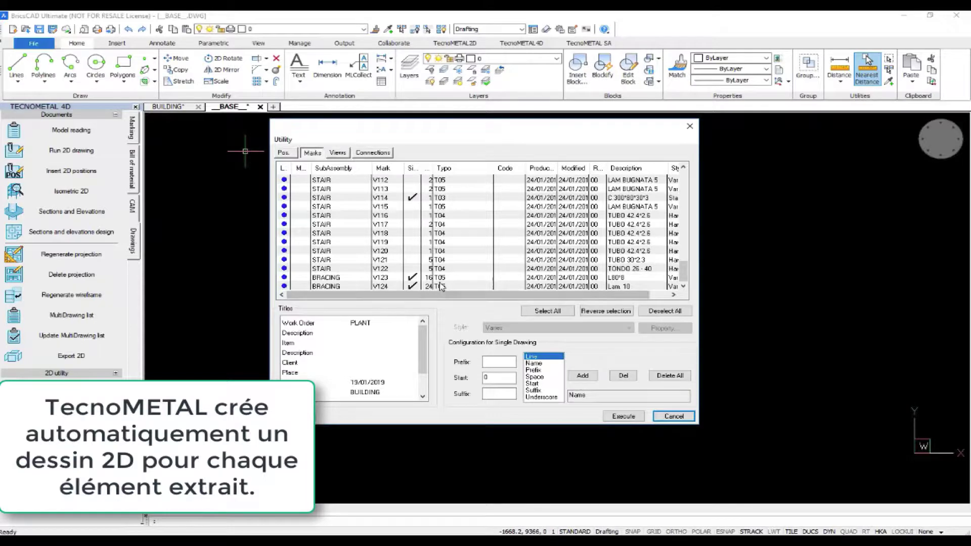
key(ctrl+a)
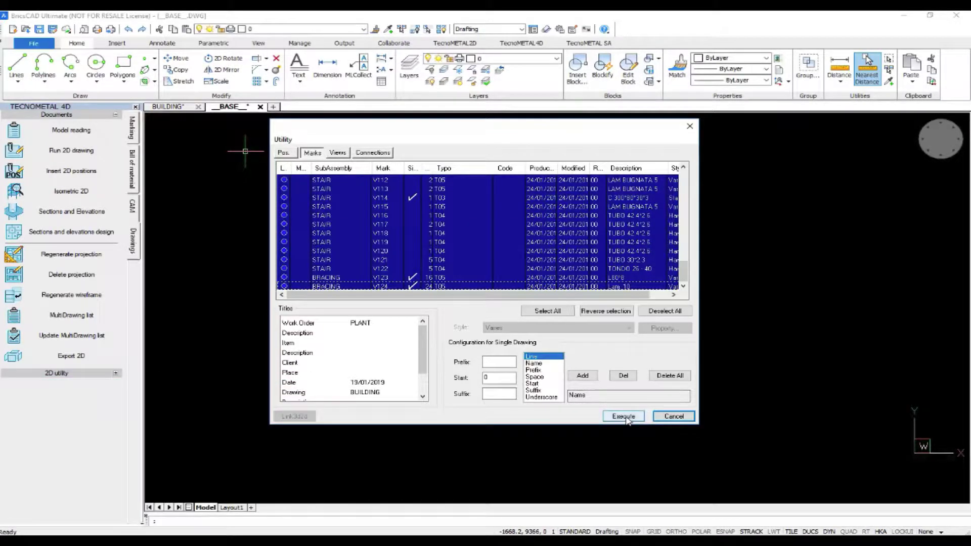
click(624, 416)
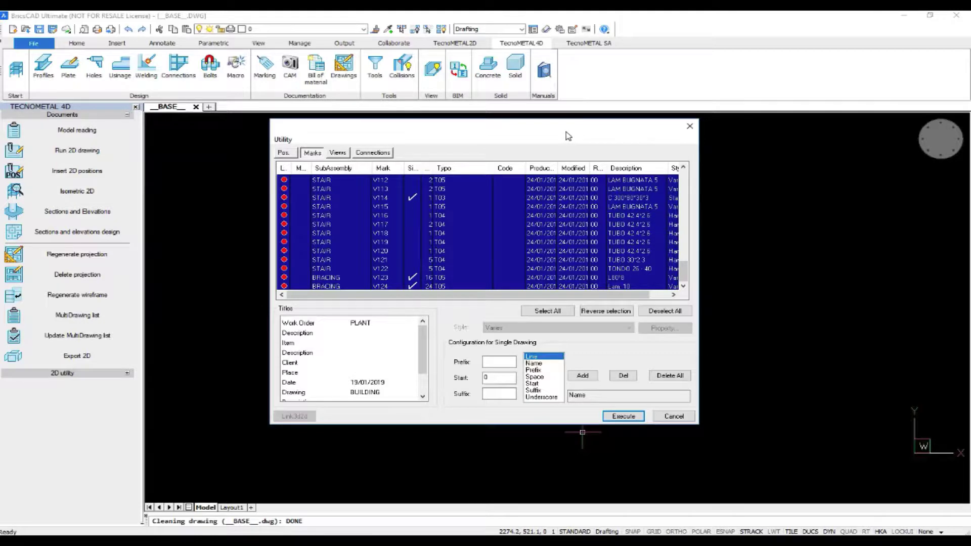
drag(566, 136, 609, 159)
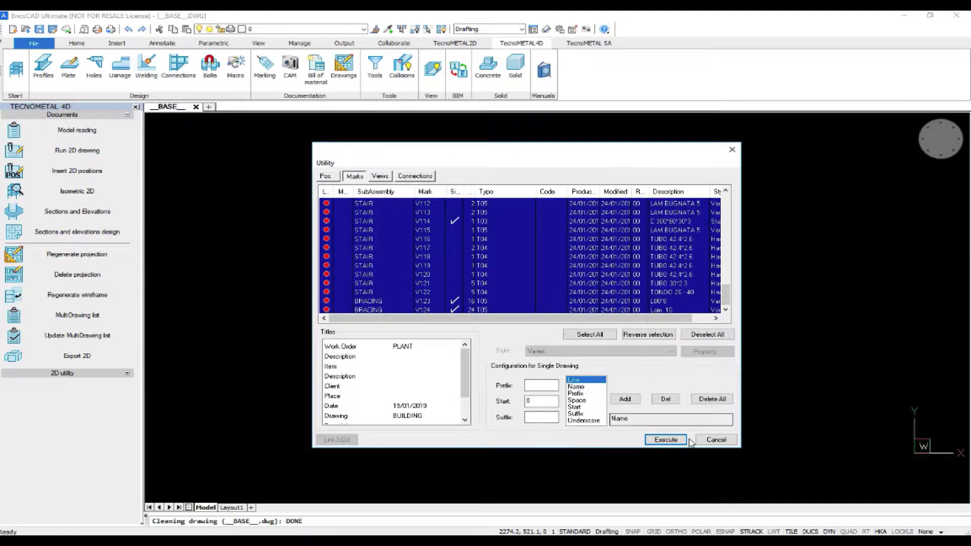
click(715, 441)
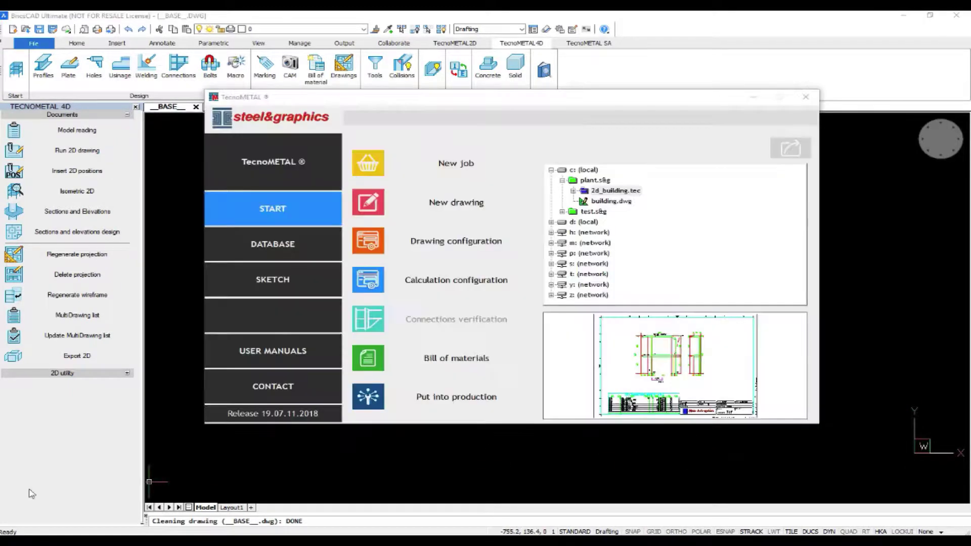
Expand 2d_building.tec, preview v56 and v58, and open v58.dwg
click(573, 191)
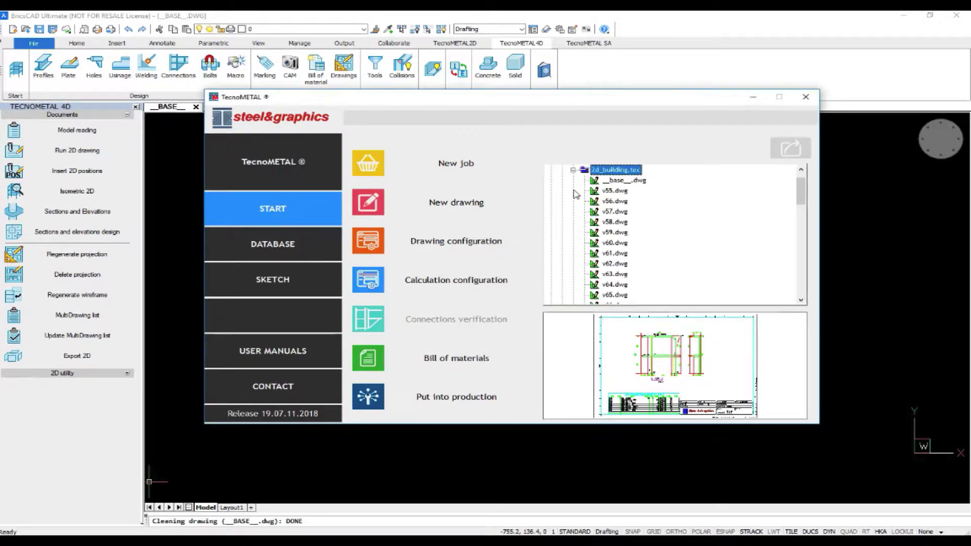
click(615, 191)
click(614, 202)
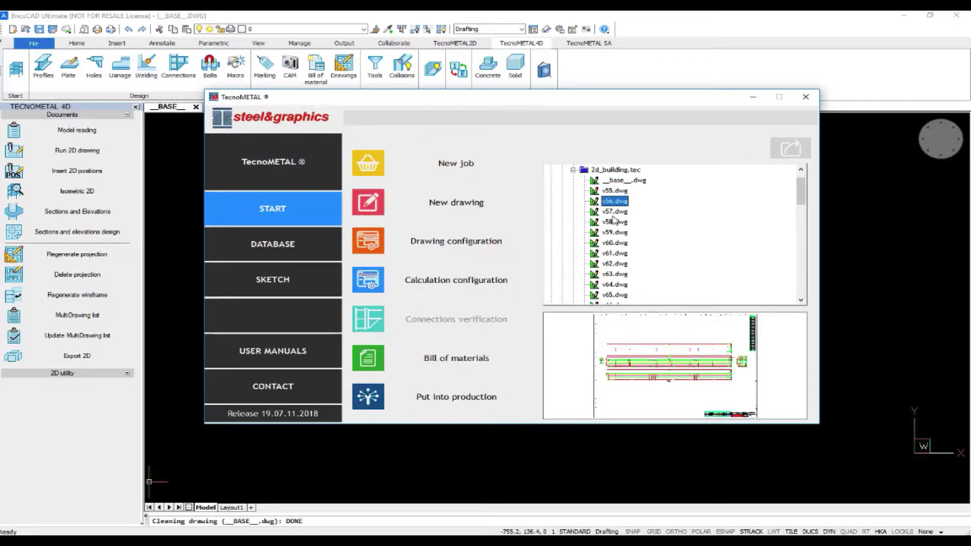
click(613, 214)
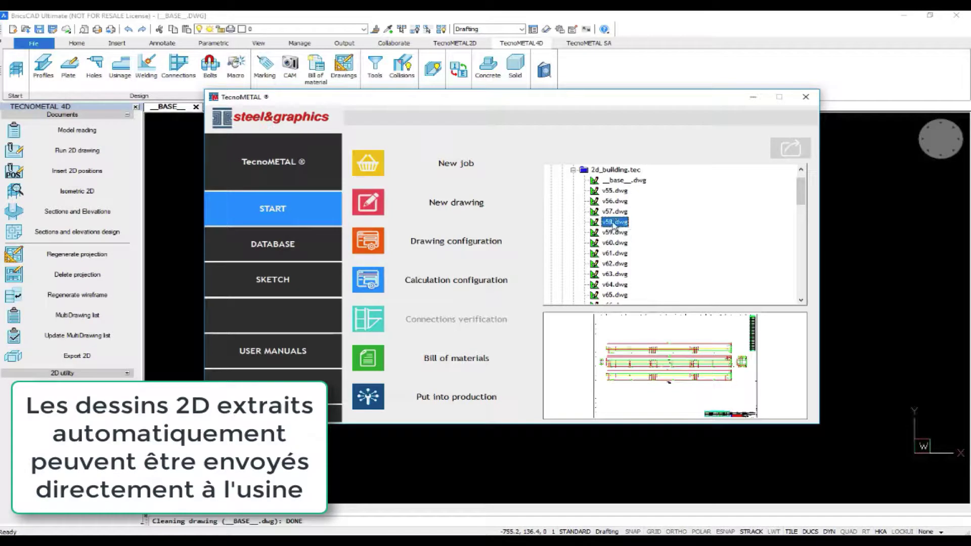
double_click(610, 231)
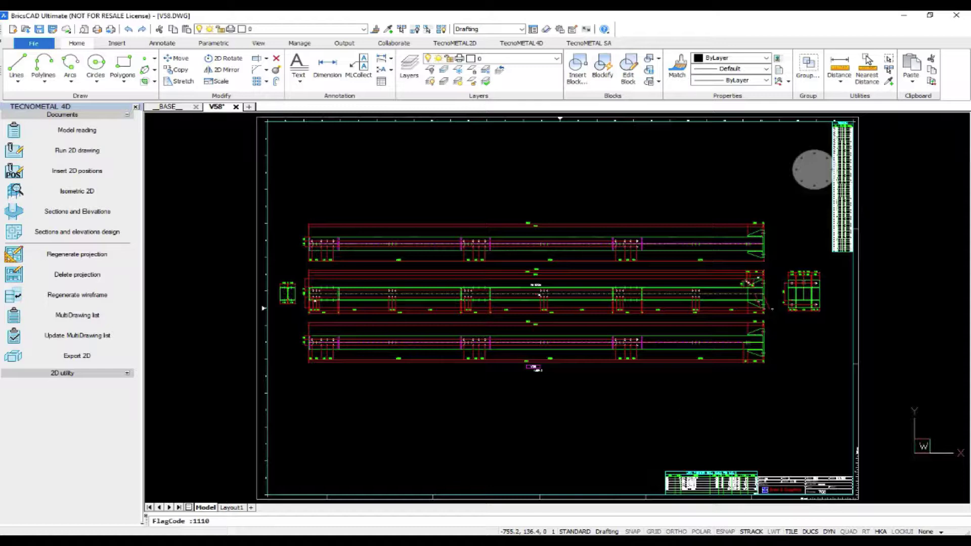
Zoom in and out around the V58 sheet to inspect its parts list and title block
scroll(728, 221, up, 3)
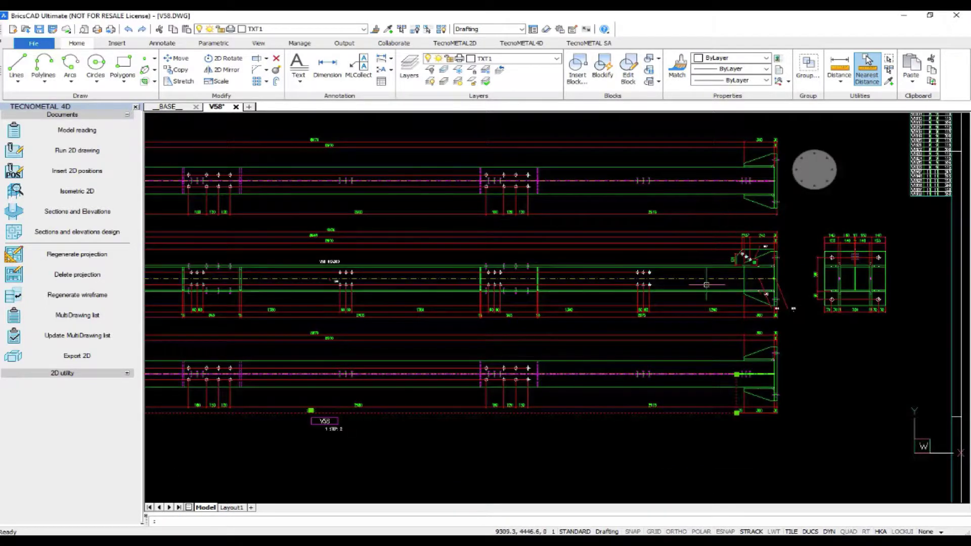
scroll(769, 263, down, 3)
scroll(768, 262, up, 3)
scroll(881, 229, down, 2)
scroll(834, 192, up, 3)
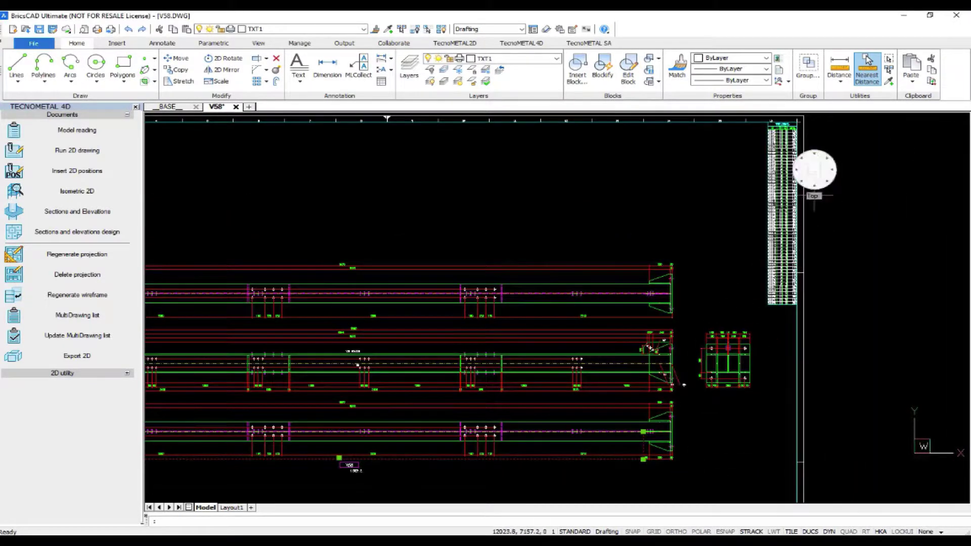
scroll(802, 129, up, 2)
scroll(801, 129, up, 1)
scroll(717, 273, down, 2)
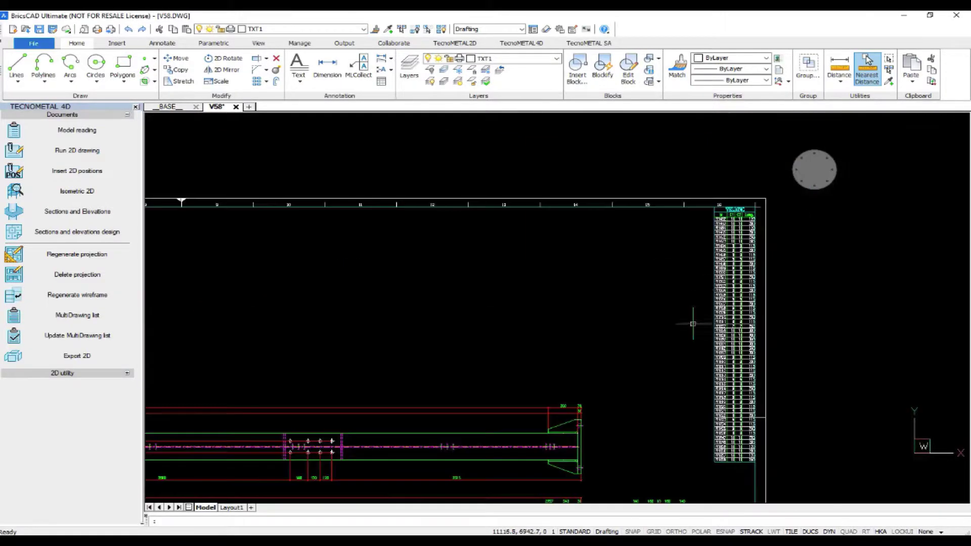
scroll(723, 199, up, 3)
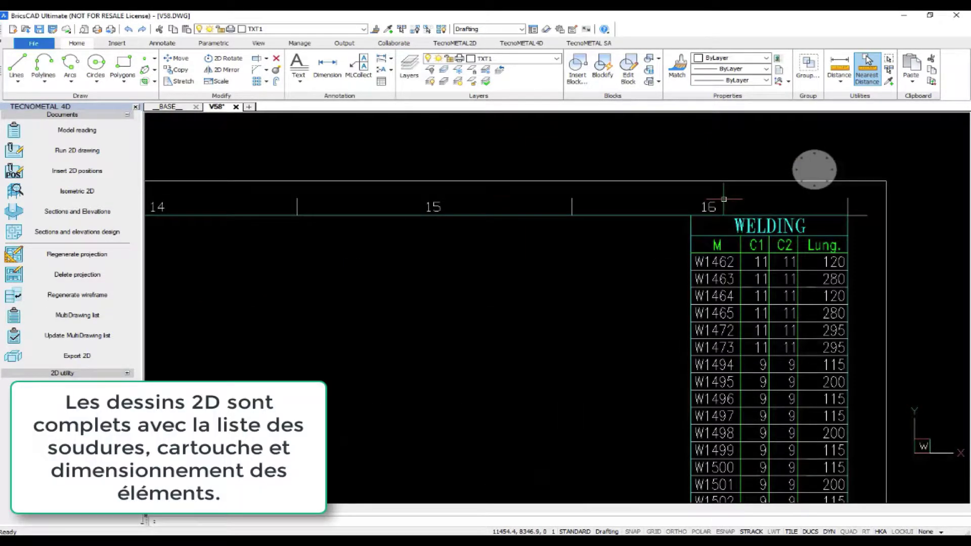
scroll(723, 199, down, 2)
scroll(556, 349, down, 1)
scroll(699, 333, up, 2)
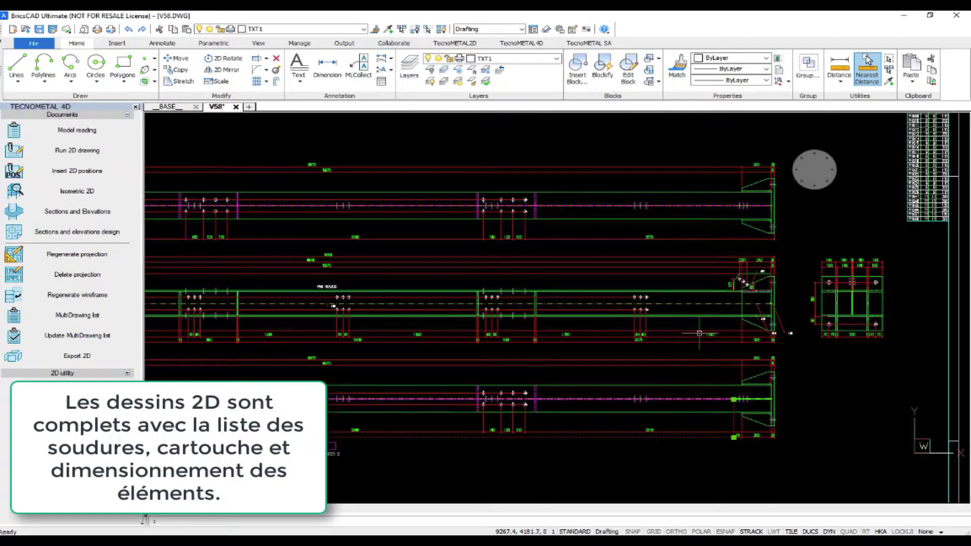
scroll(522, 328, up, 1)
scroll(533, 233, down, 1)
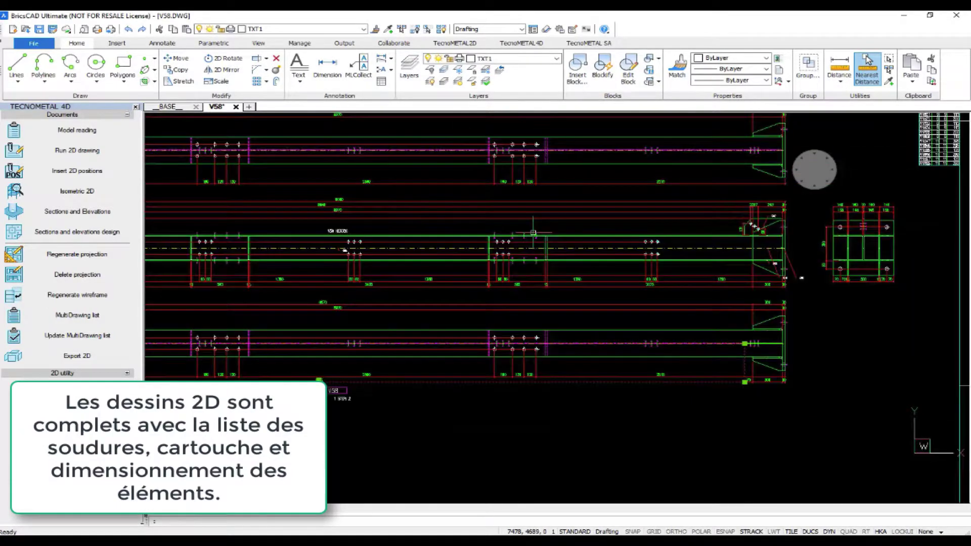
scroll(533, 232, down, 1)
scroll(505, 364, down, 2)
scroll(505, 363, down, 1)
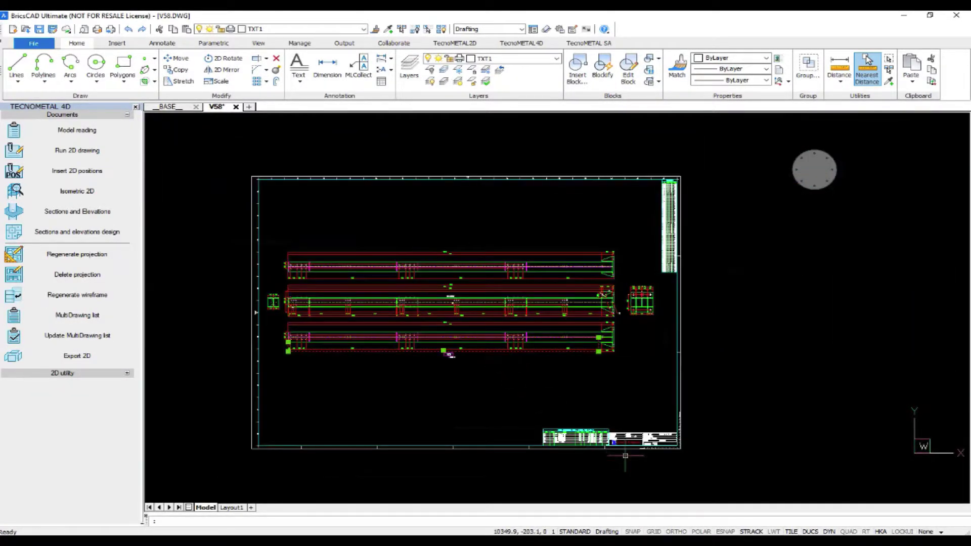
scroll(625, 455, up, 3)
scroll(626, 451, up, 2)
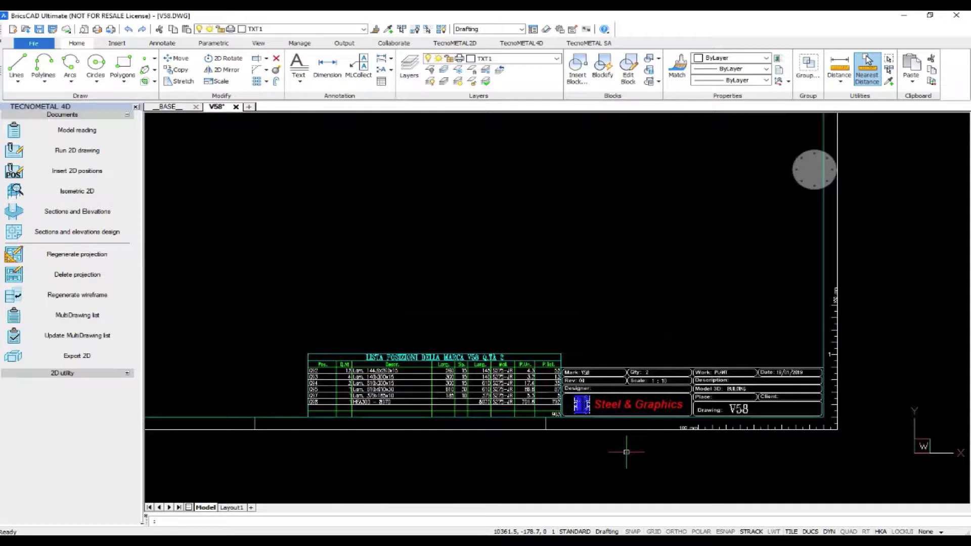
scroll(416, 384, up, 3)
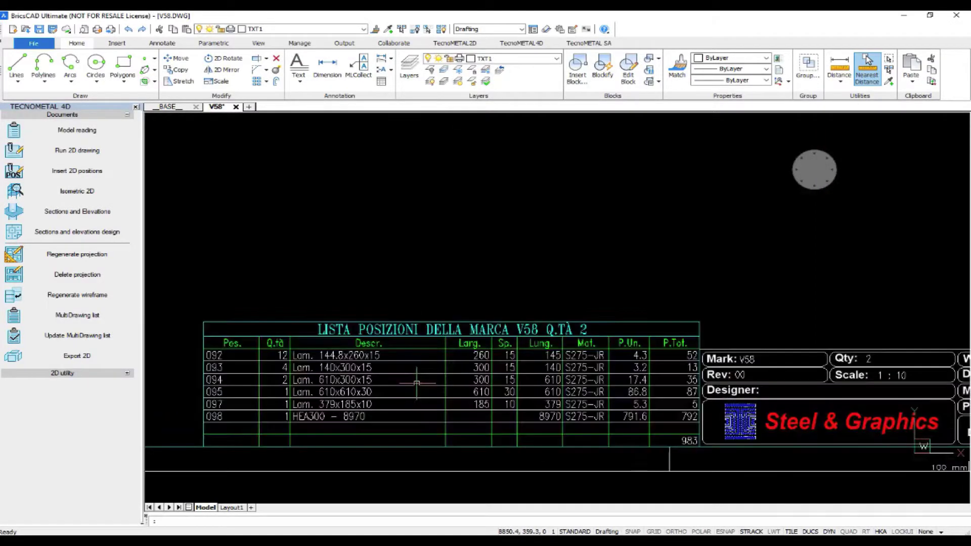
scroll(490, 430, down, 3)
scroll(556, 435, down, 1)
scroll(522, 266, up, 2)
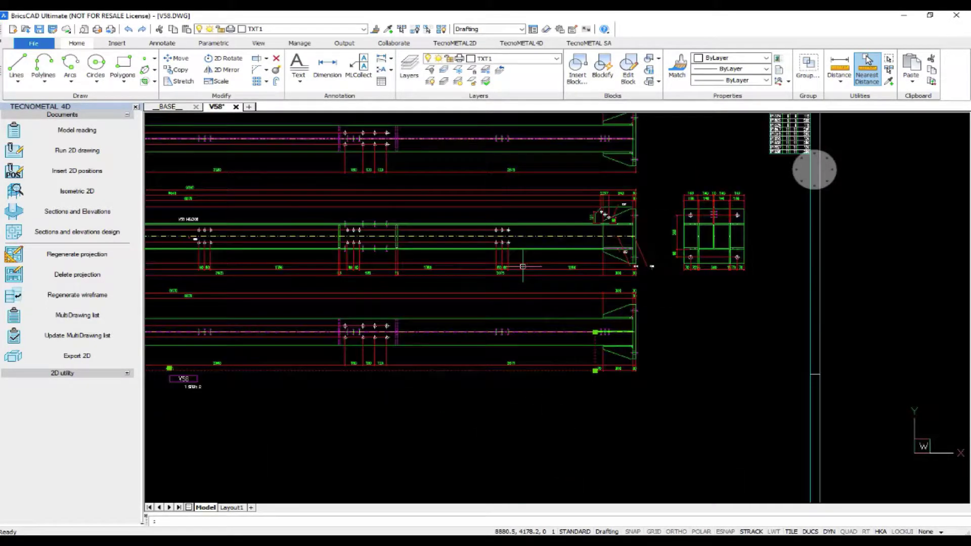
Define a section cut through the bottom beam using three picked points
click(127, 374)
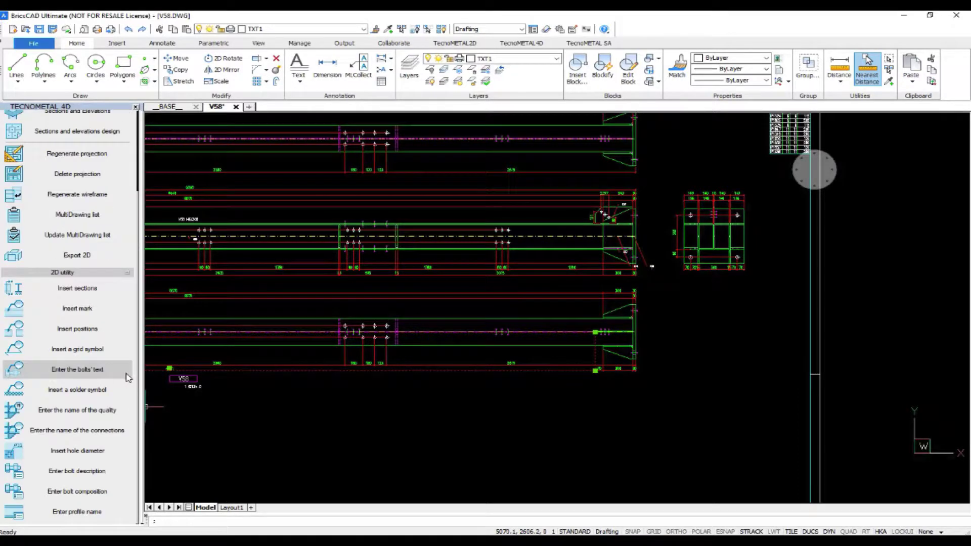
click(76, 289)
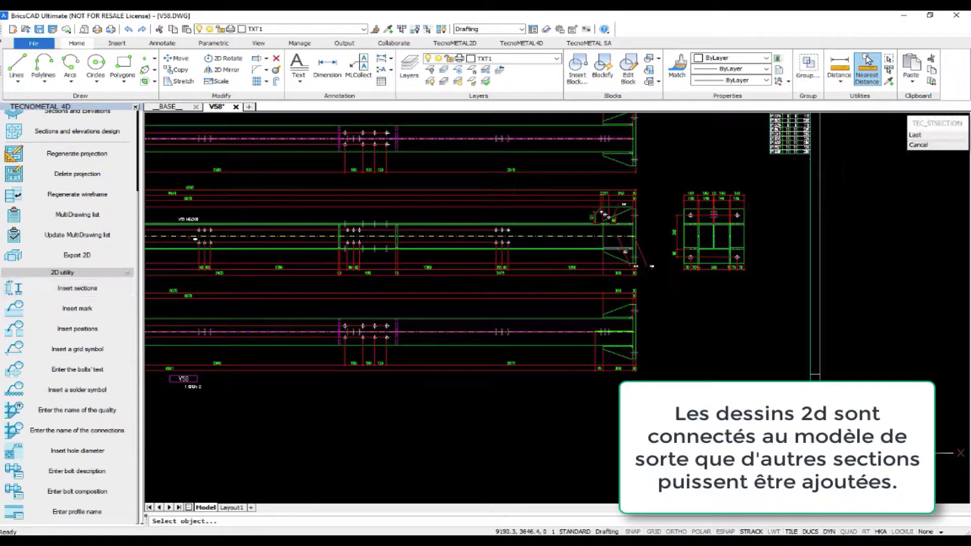
click(572, 321)
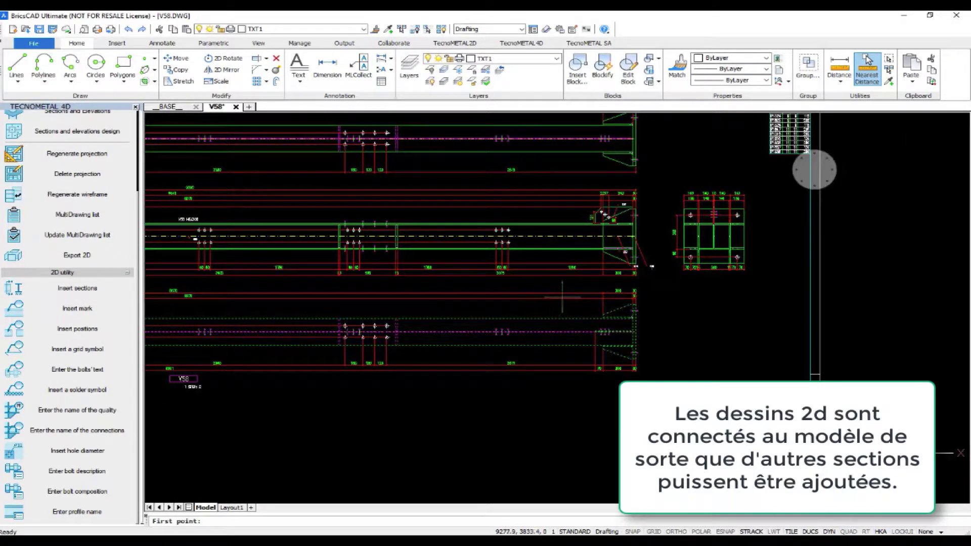
click(324, 304)
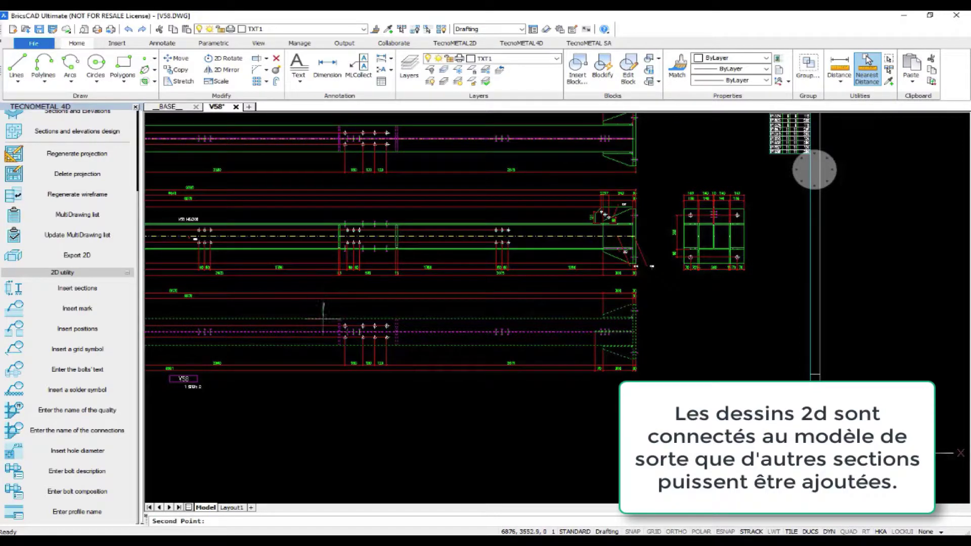
click(337, 394)
click(366, 394)
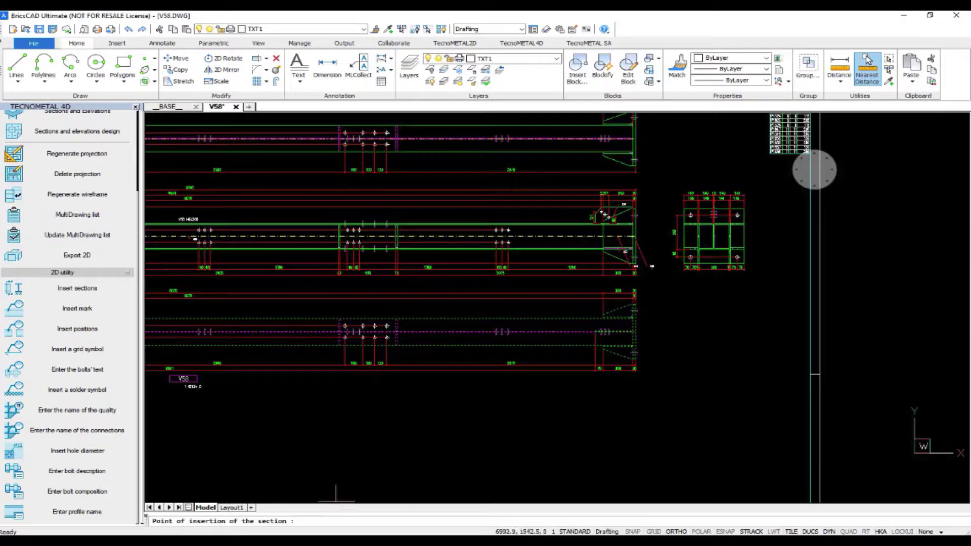
Place the section view below the beam views and name it A
scroll(572, 295, down, 1)
scroll(571, 296, down, 1)
click(343, 419)
text(A)
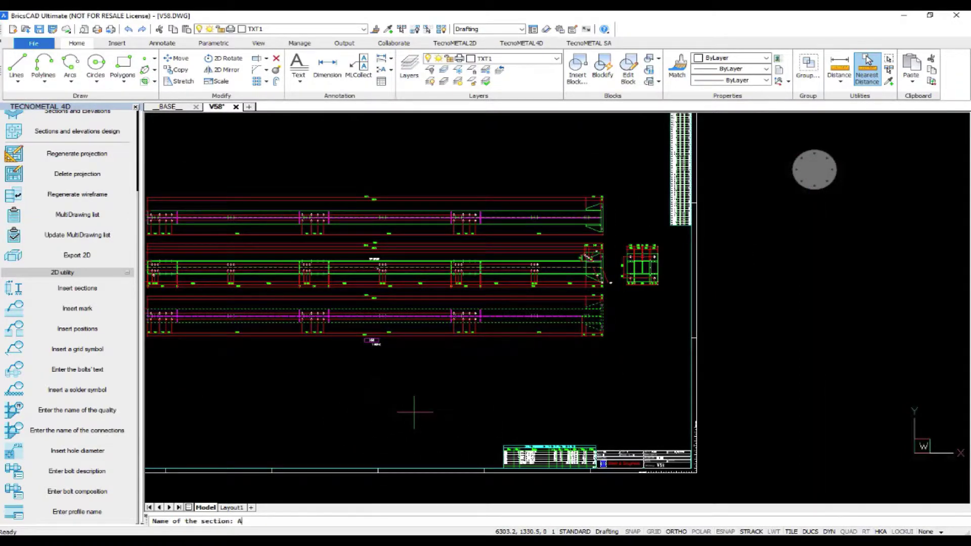
key(Return)
key(Return)
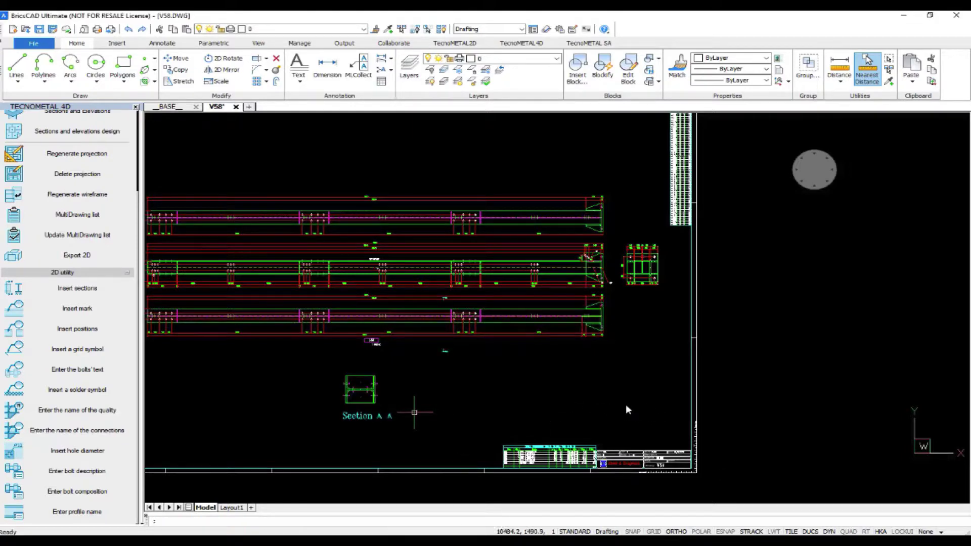
scroll(699, 368, down, 1)
scroll(700, 368, down, 1)
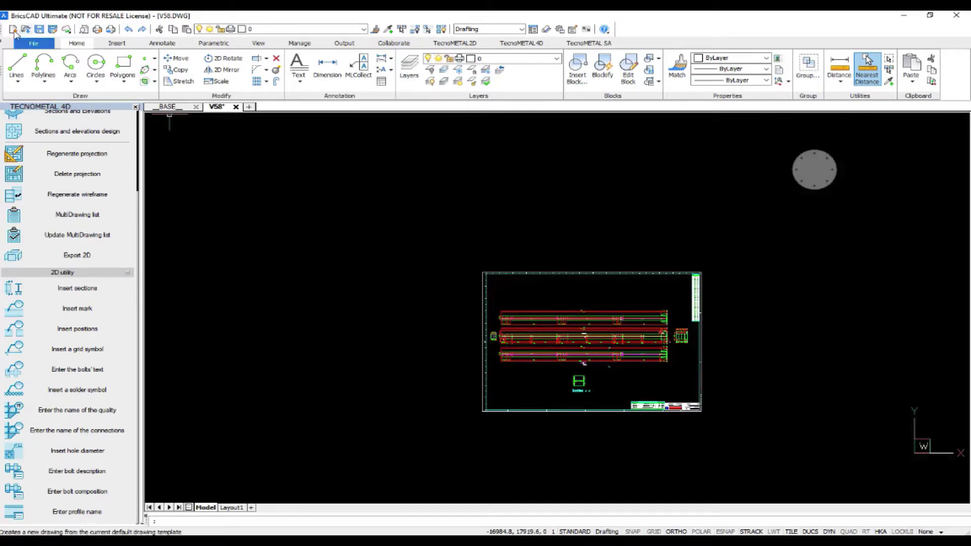
Pick V96, V114, V83, V104, V122 and V66 in the Management draws list and open them as tabs
click(13, 30)
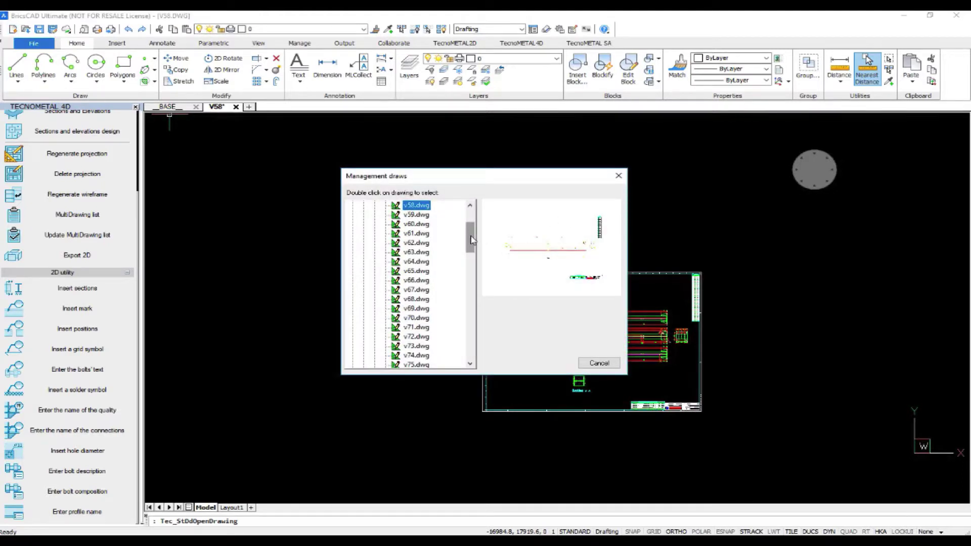
drag(469, 239, 463, 284)
click(414, 310)
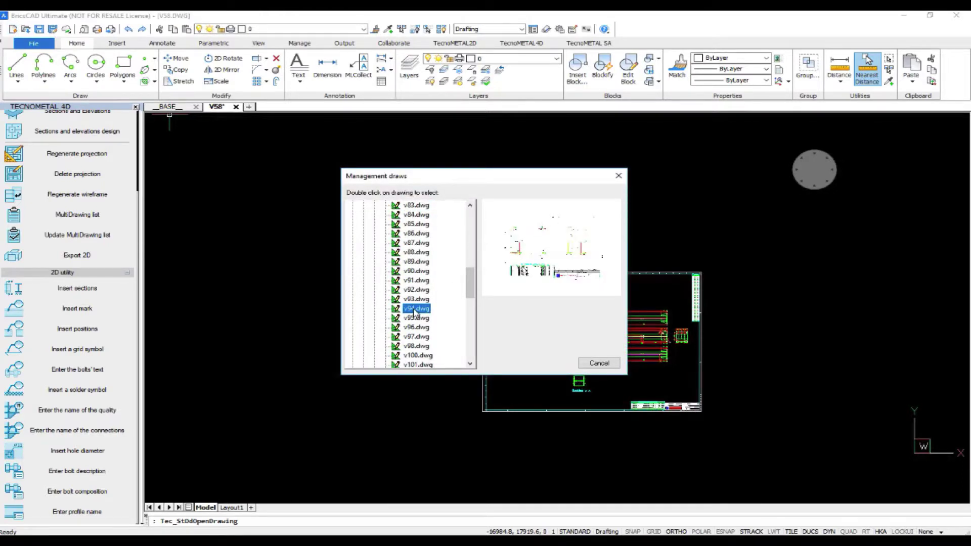
click(418, 337)
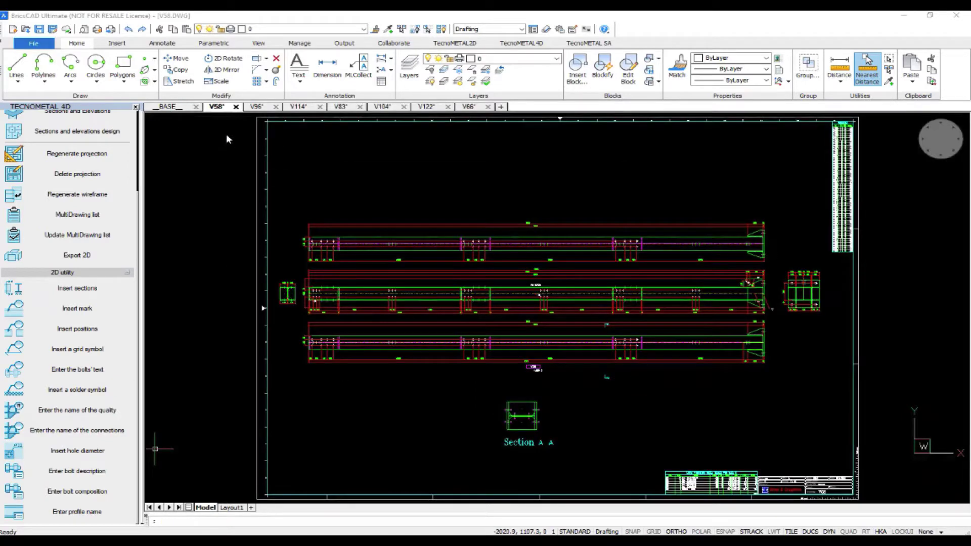
click(257, 107)
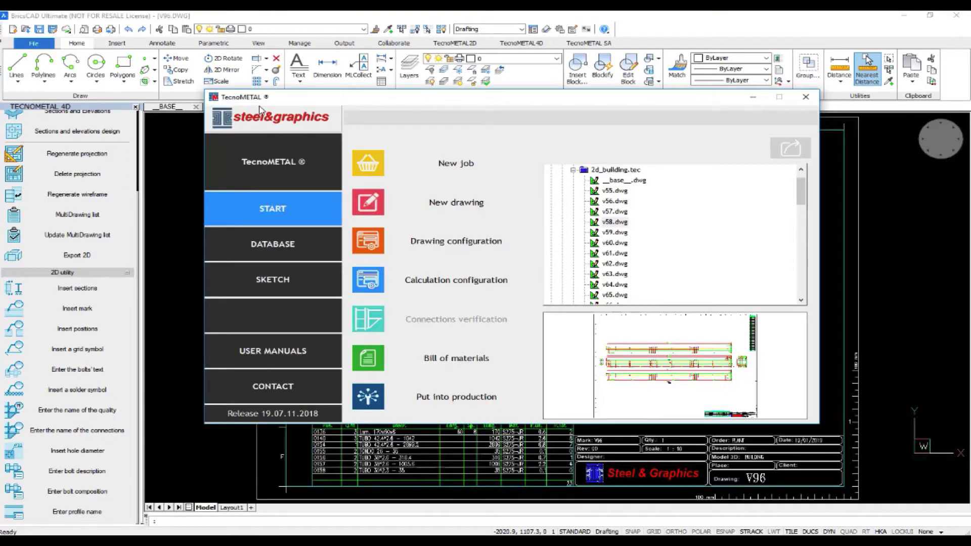
Close the start window and view the V114, V83, V104, V122 and V66 drawings in turn
click(806, 97)
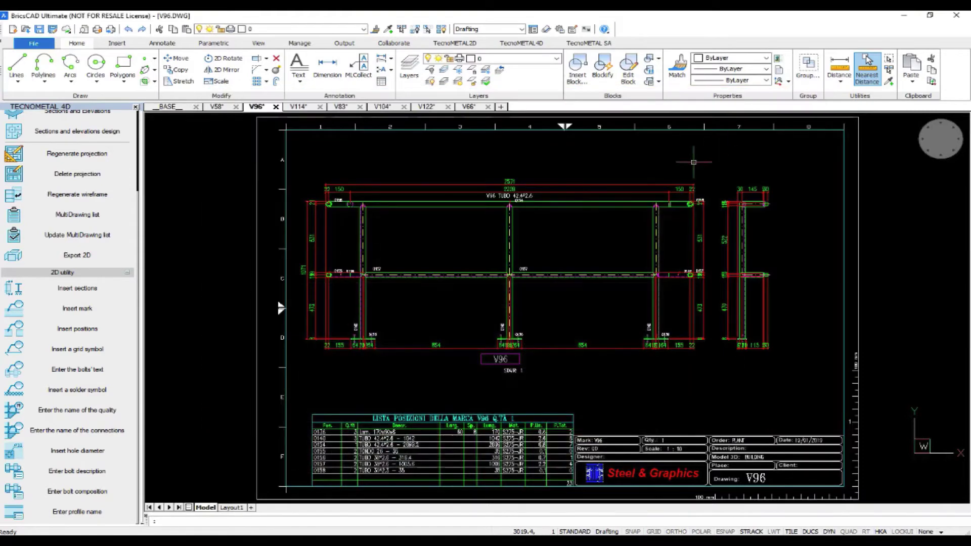
click(298, 106)
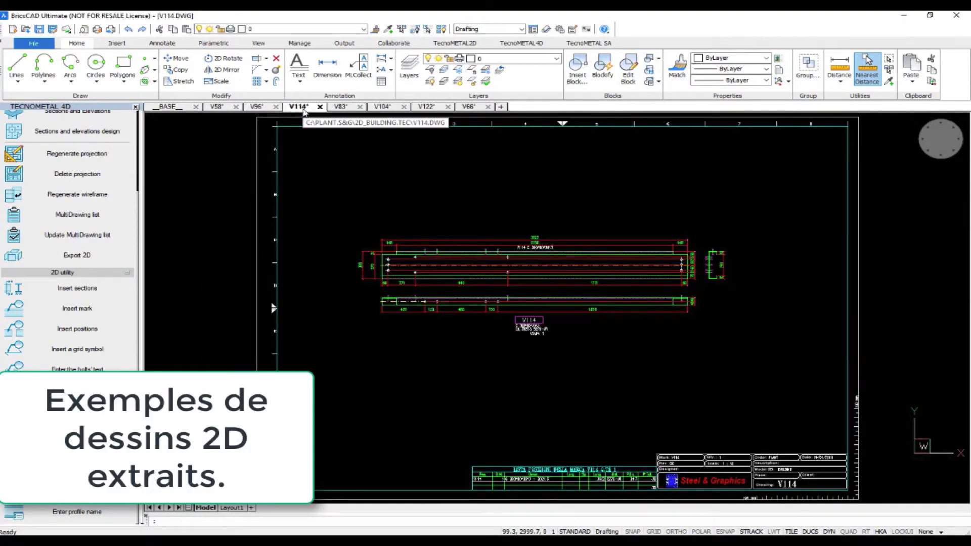
click(346, 108)
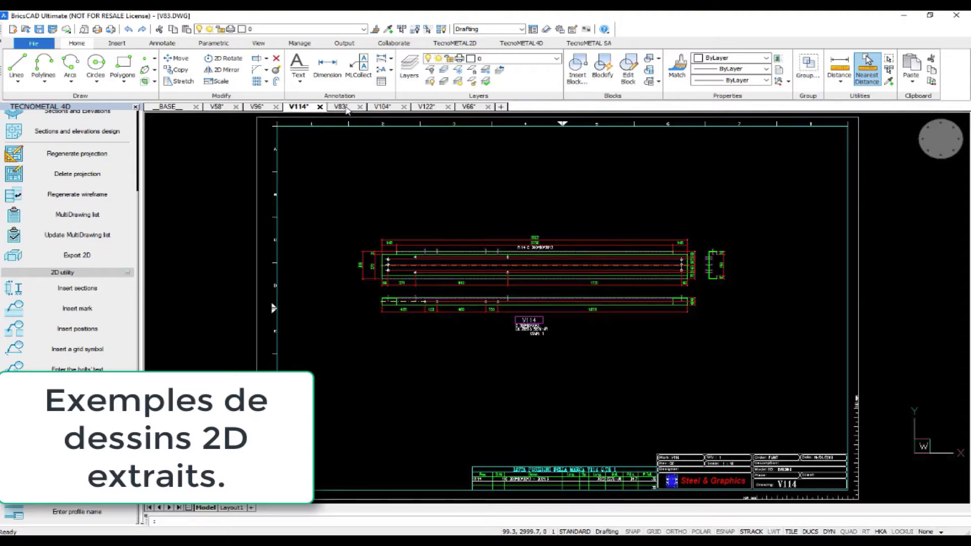
click(380, 108)
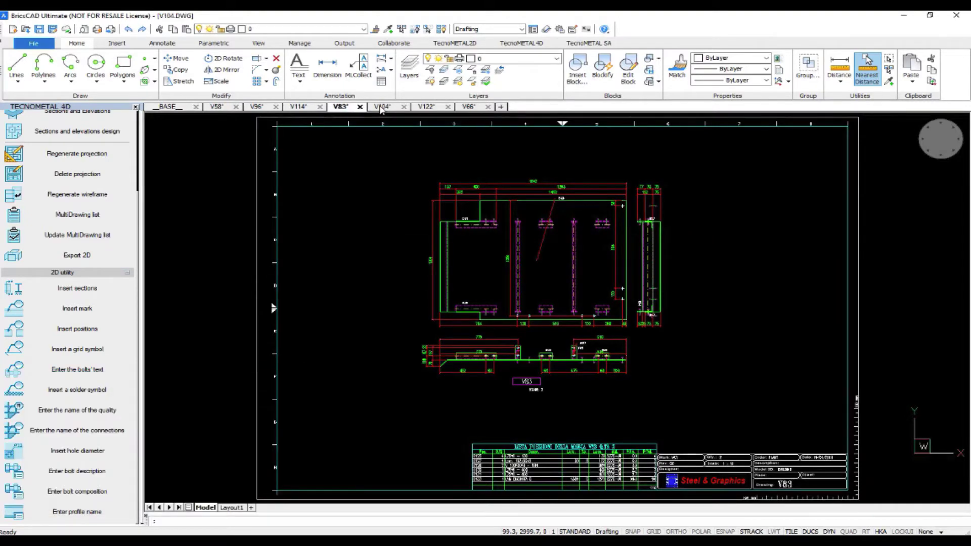
click(434, 108)
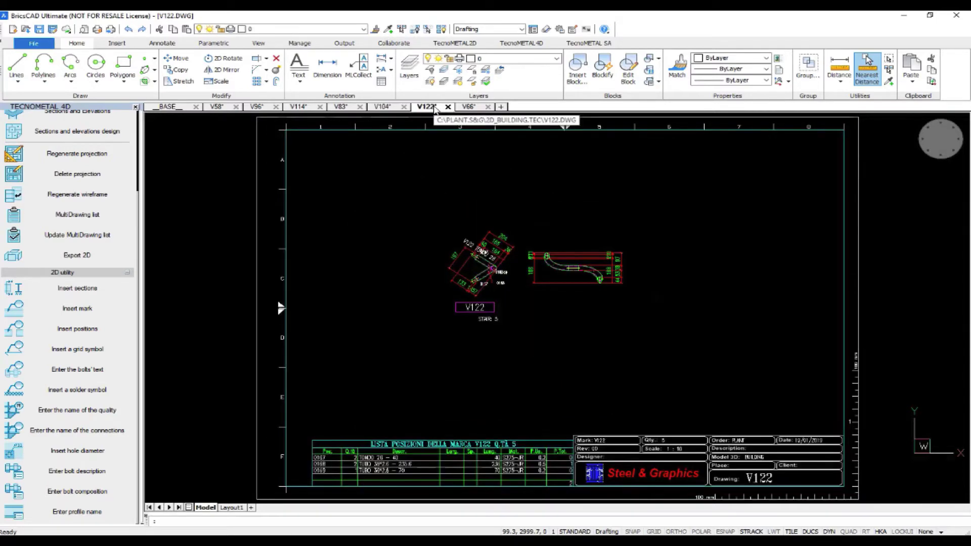
click(474, 108)
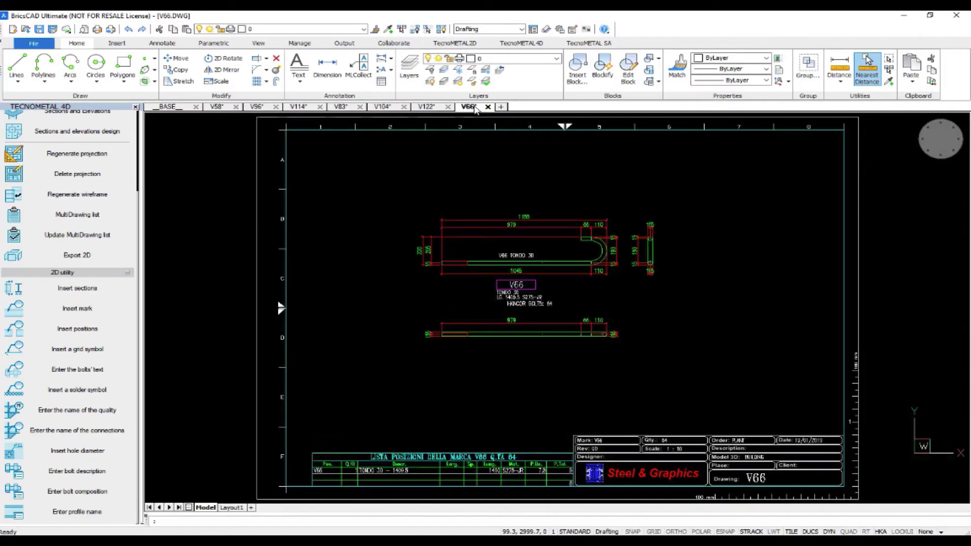